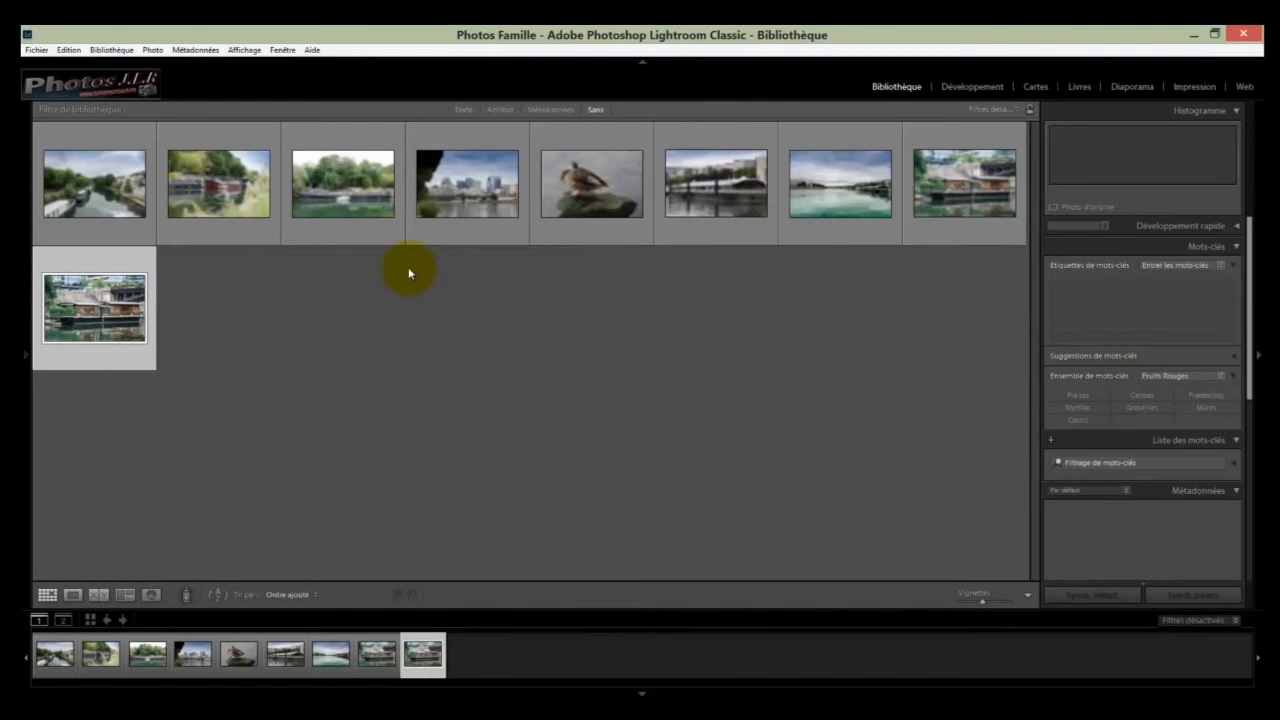
Step: Open the selected houseboat photo in Analog Efex Pro 2, using the Modifier une copie option
click(153, 50)
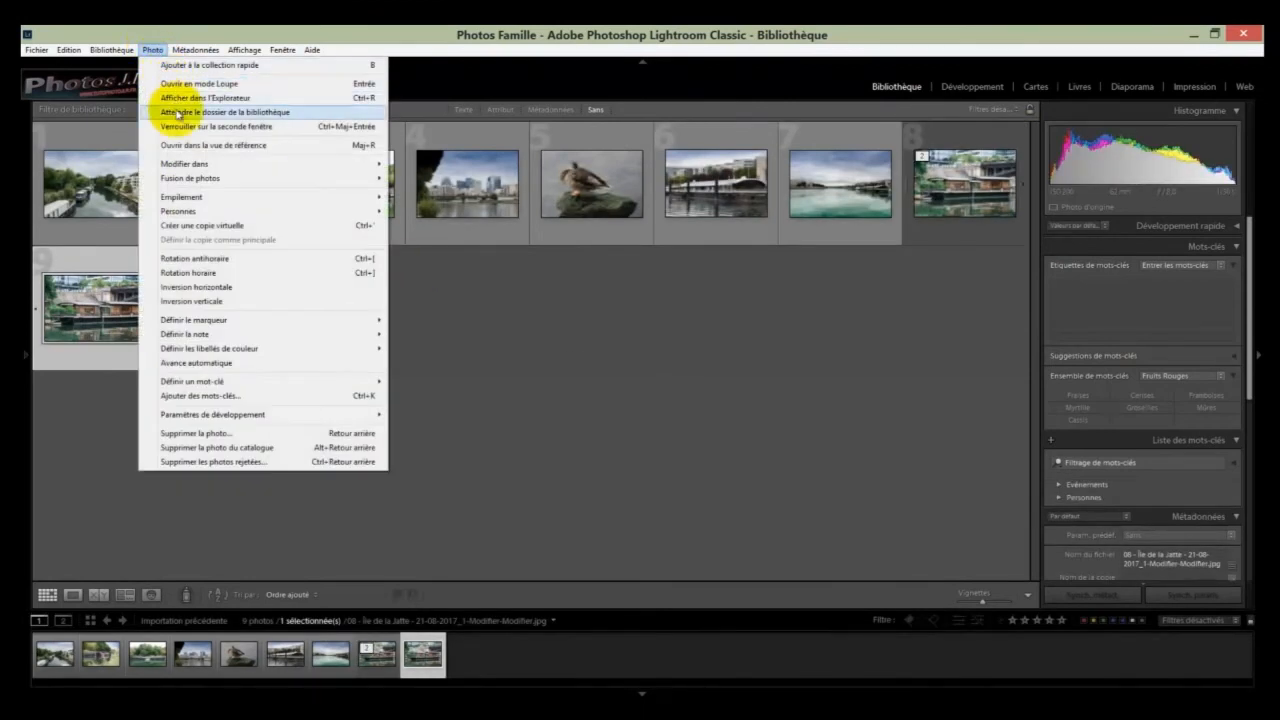
mouse_move(187, 166)
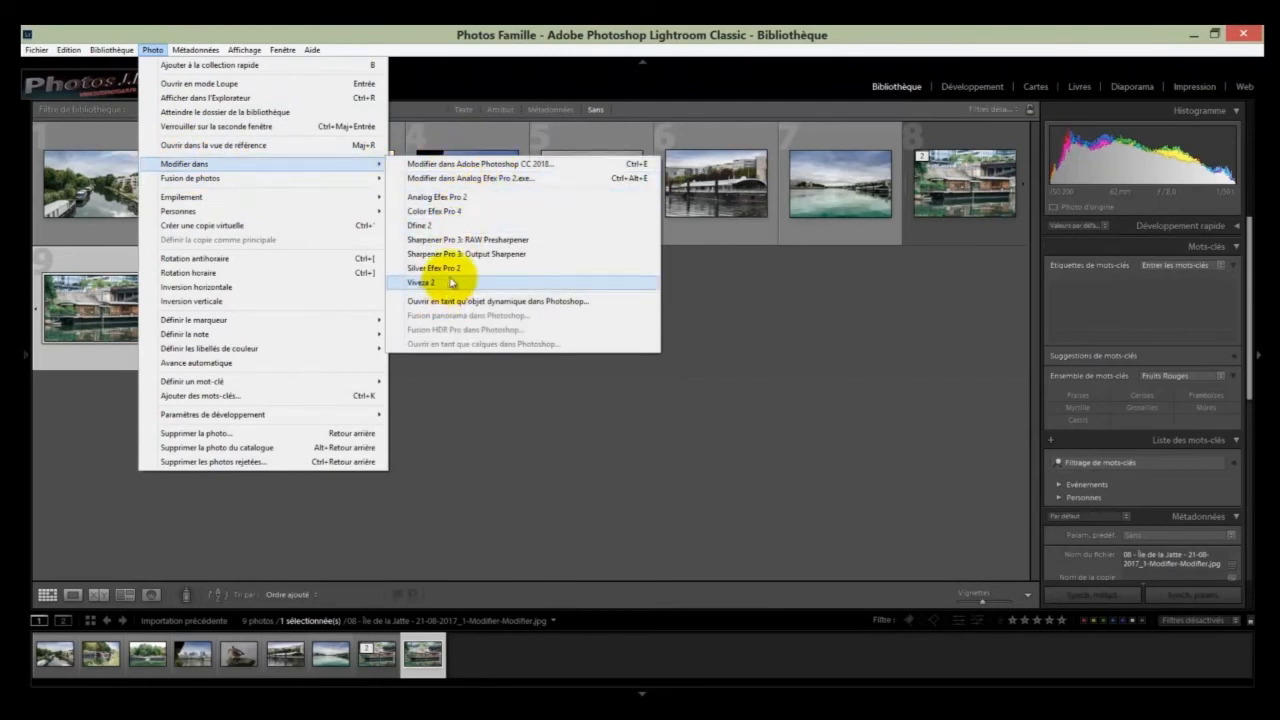
click(475, 179)
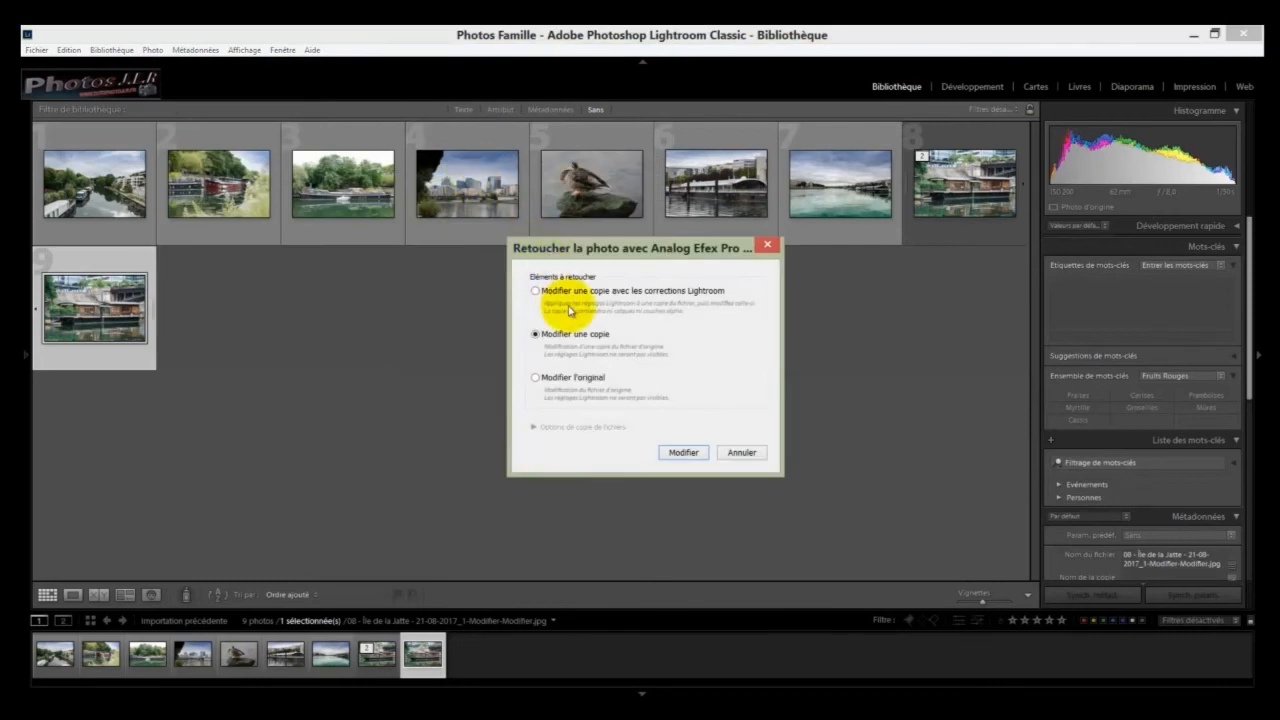
click(686, 452)
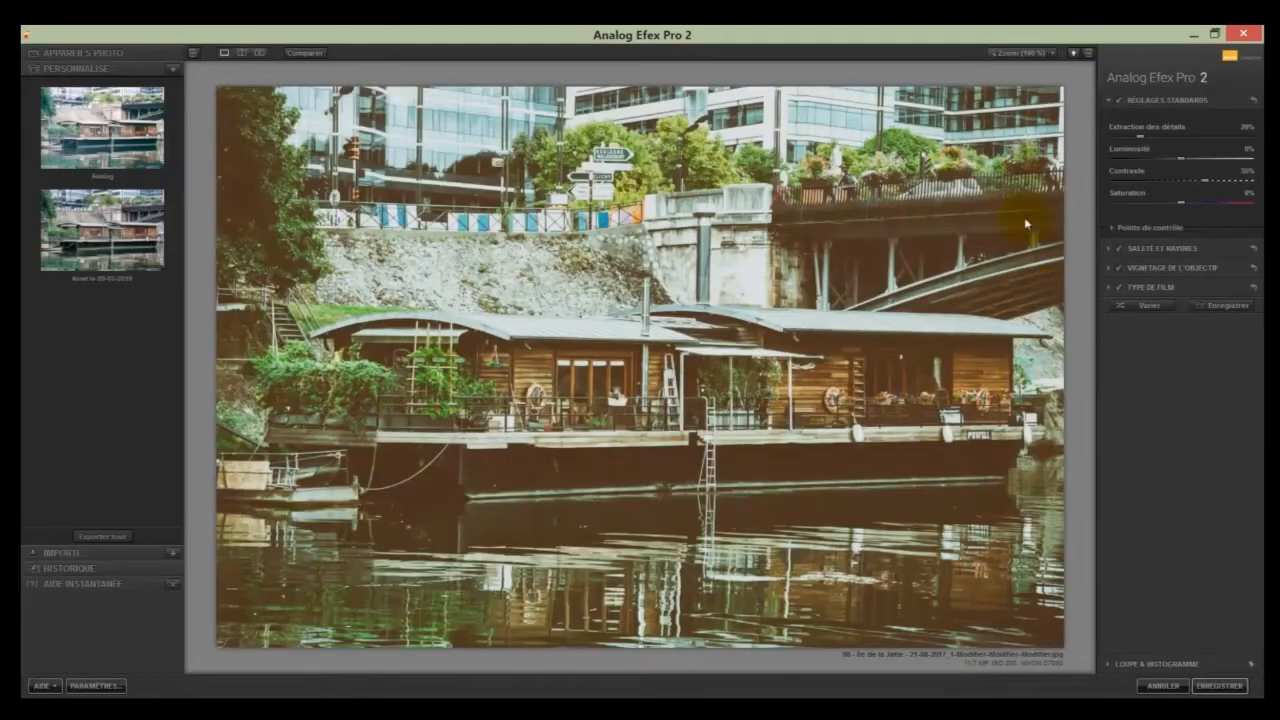
Step: Apply the Appareil photo rétro 4 preset from the retro camera category to the houseboat photo
click(155, 55)
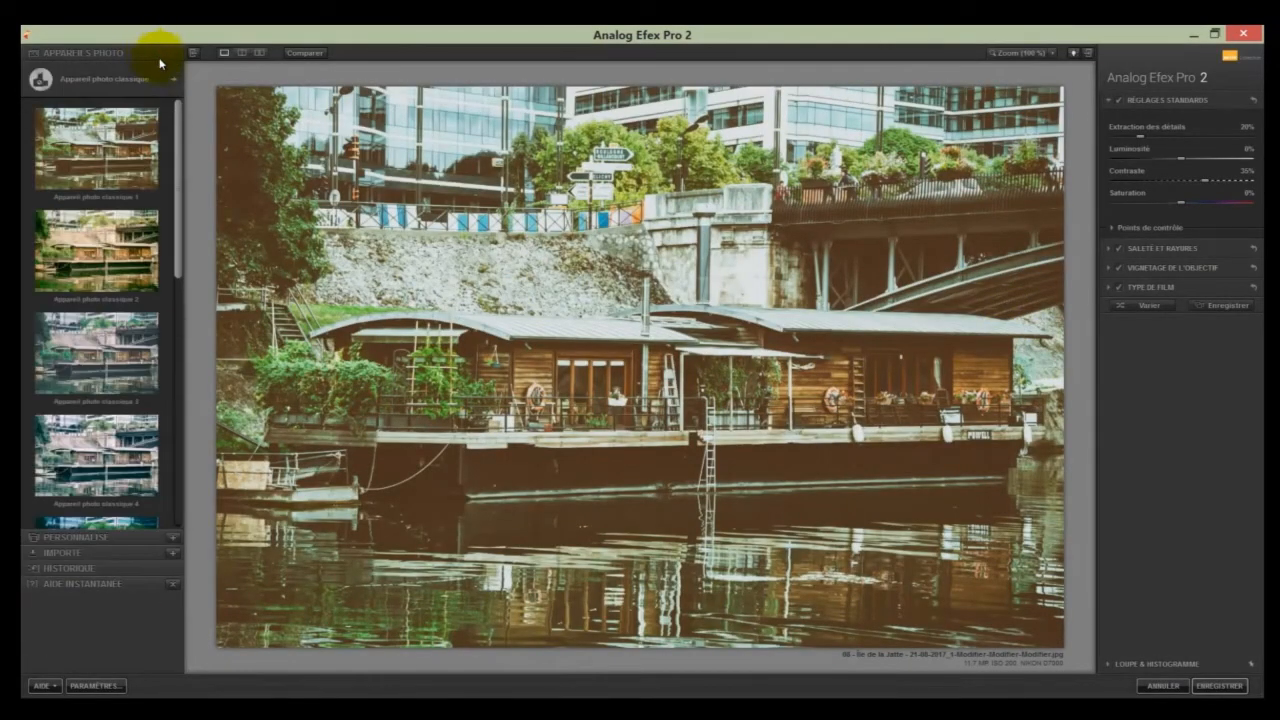
click(162, 80)
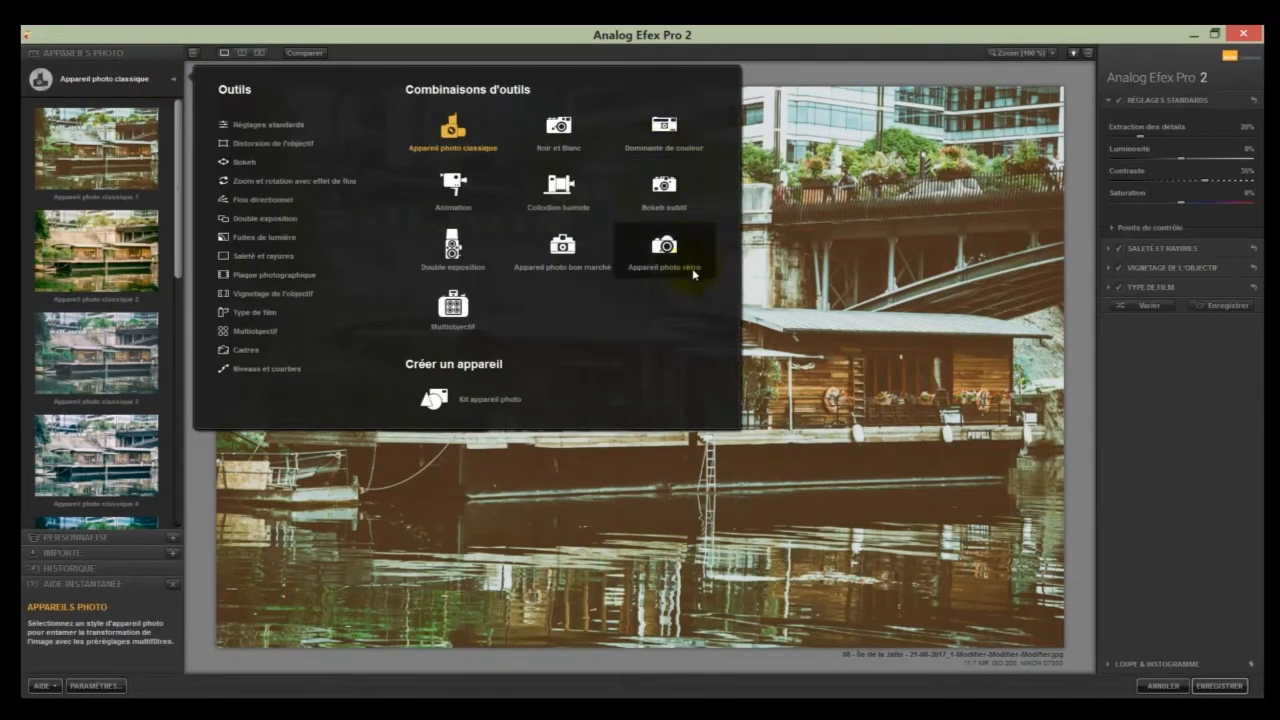
click(664, 247)
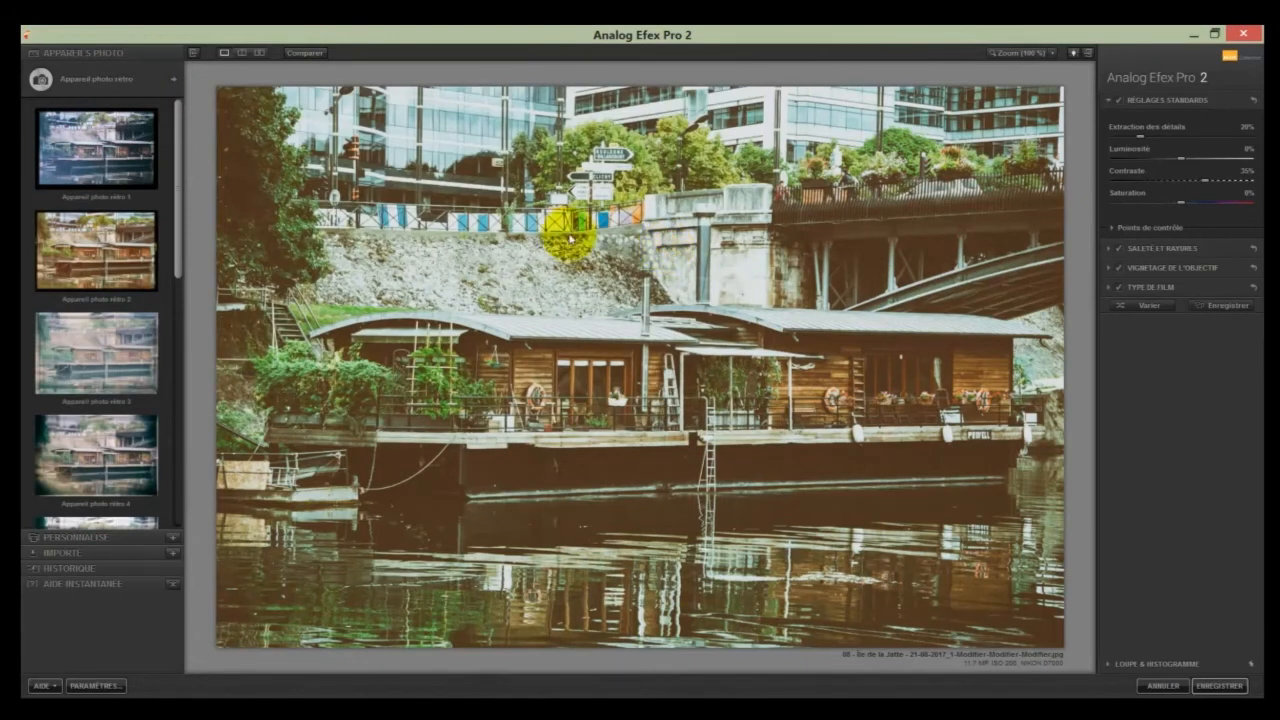
click(91, 455)
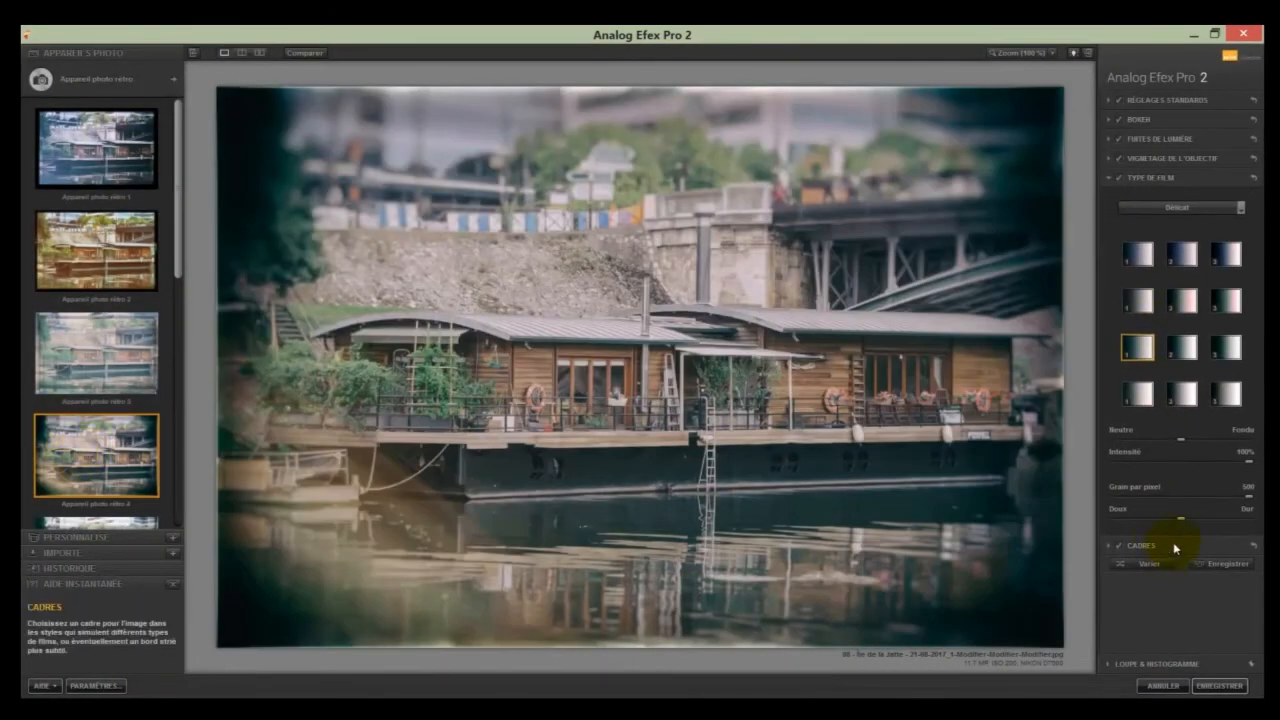
Step: Add a rounded-corner frame from the Blanc frame set to the houseboat photo and close Analog Efex Pro 2
click(1173, 542)
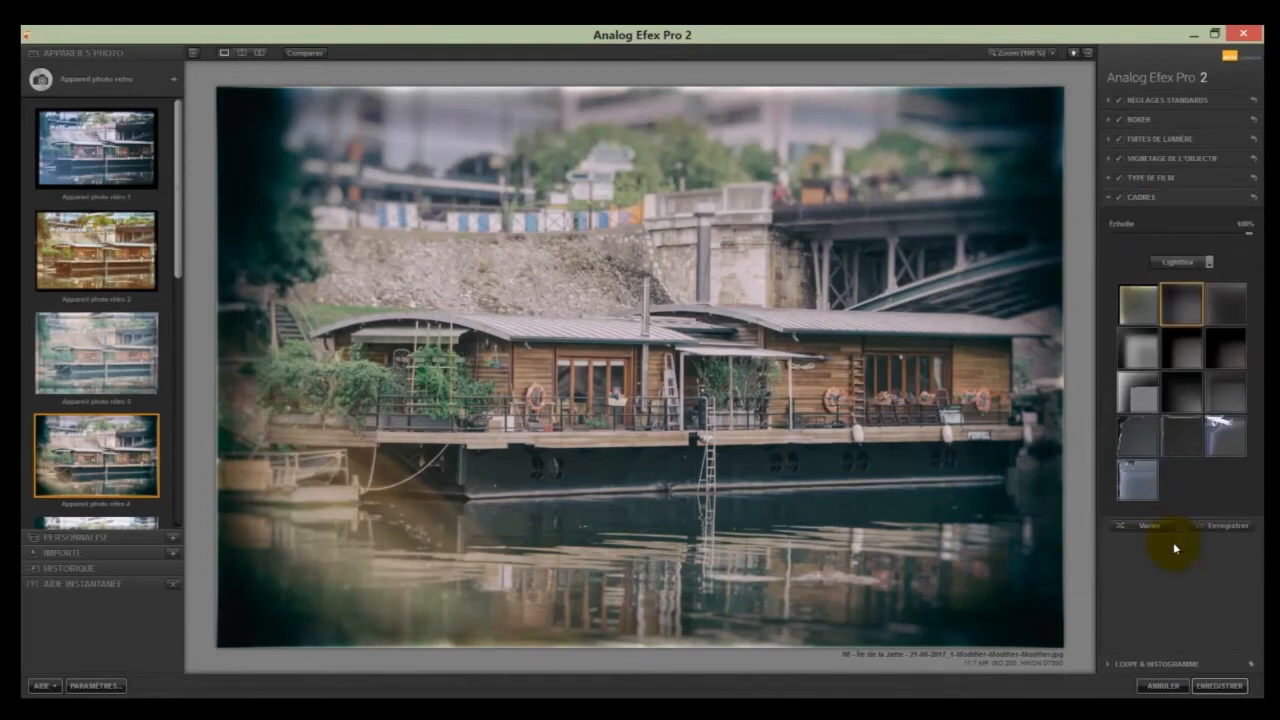
click(1209, 264)
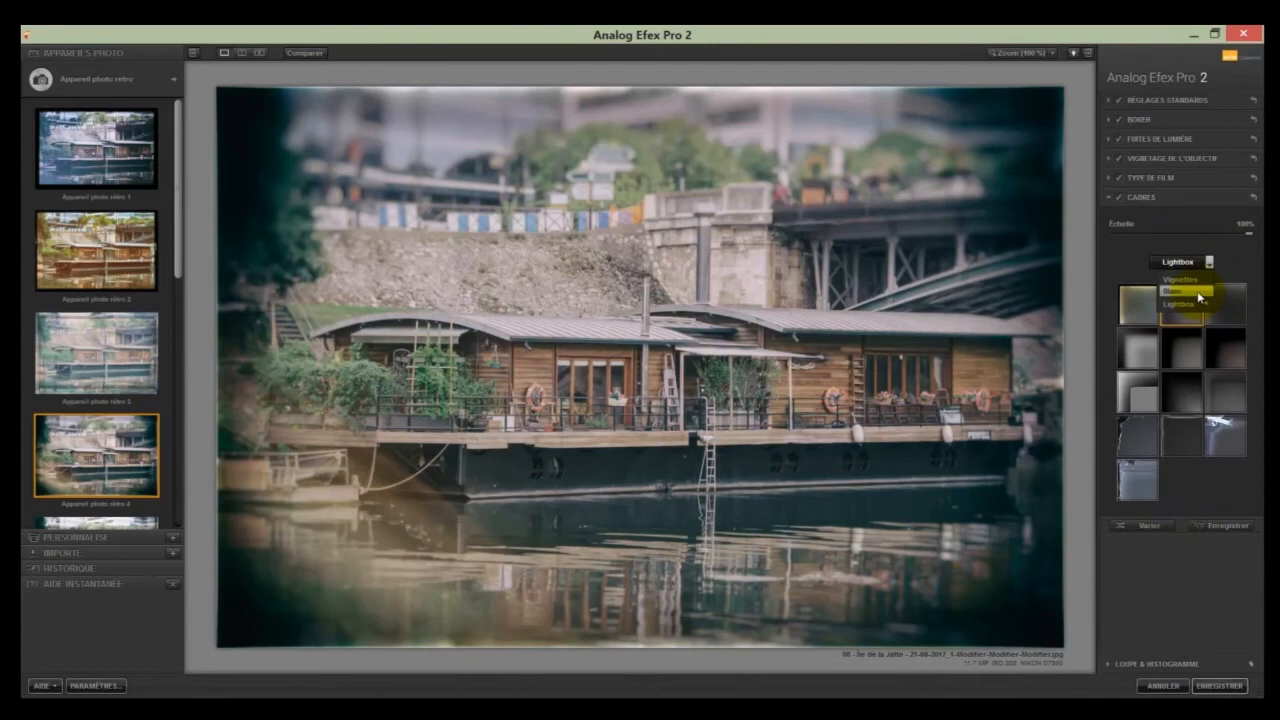
click(1200, 293)
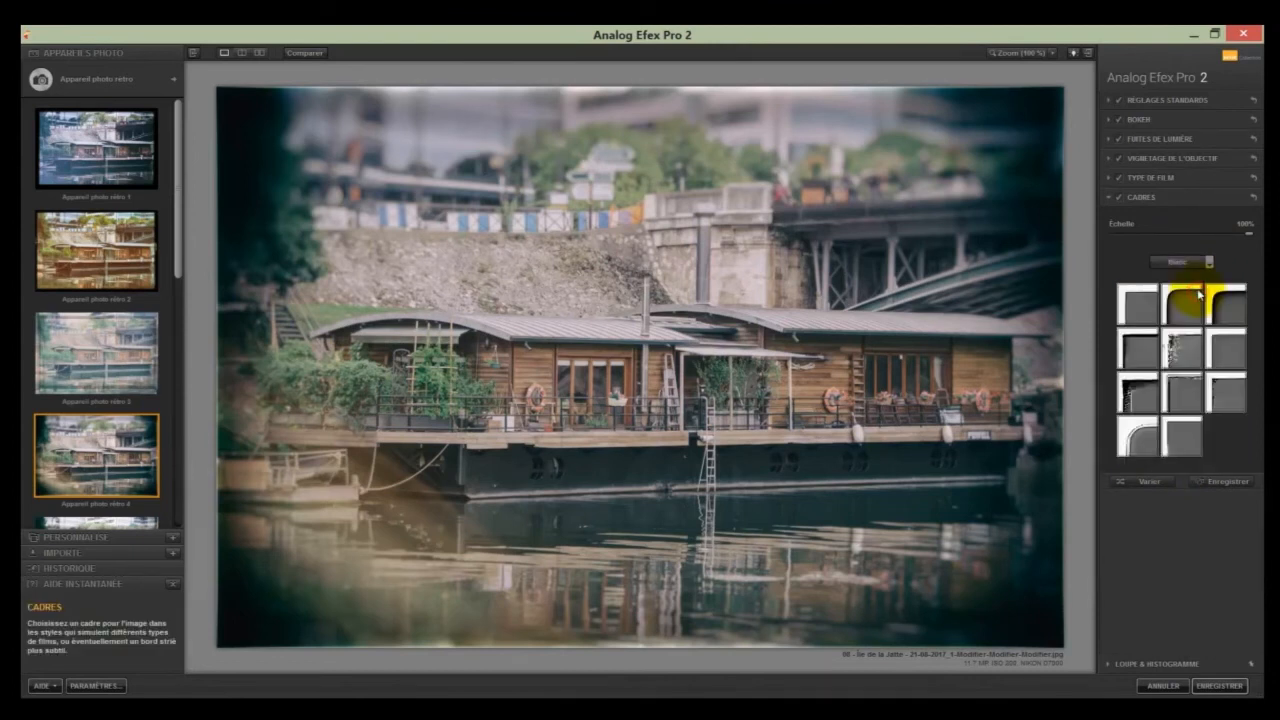
click(1142, 442)
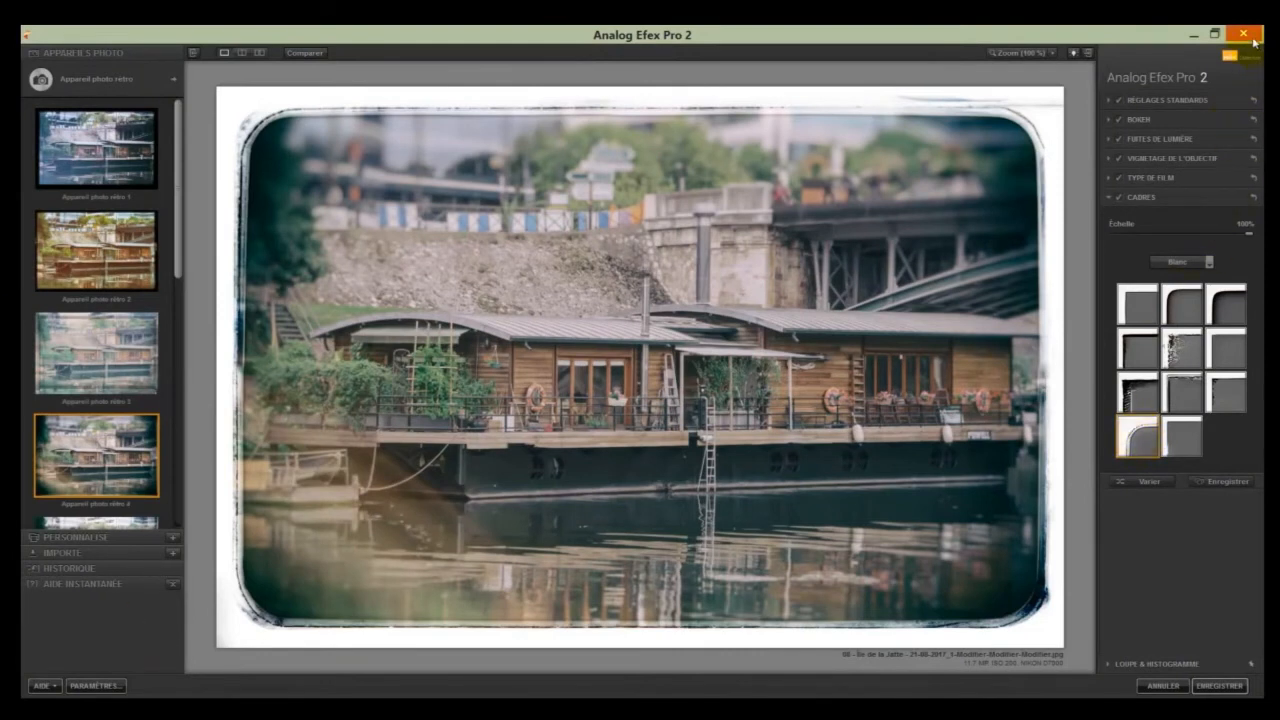
click(1244, 36)
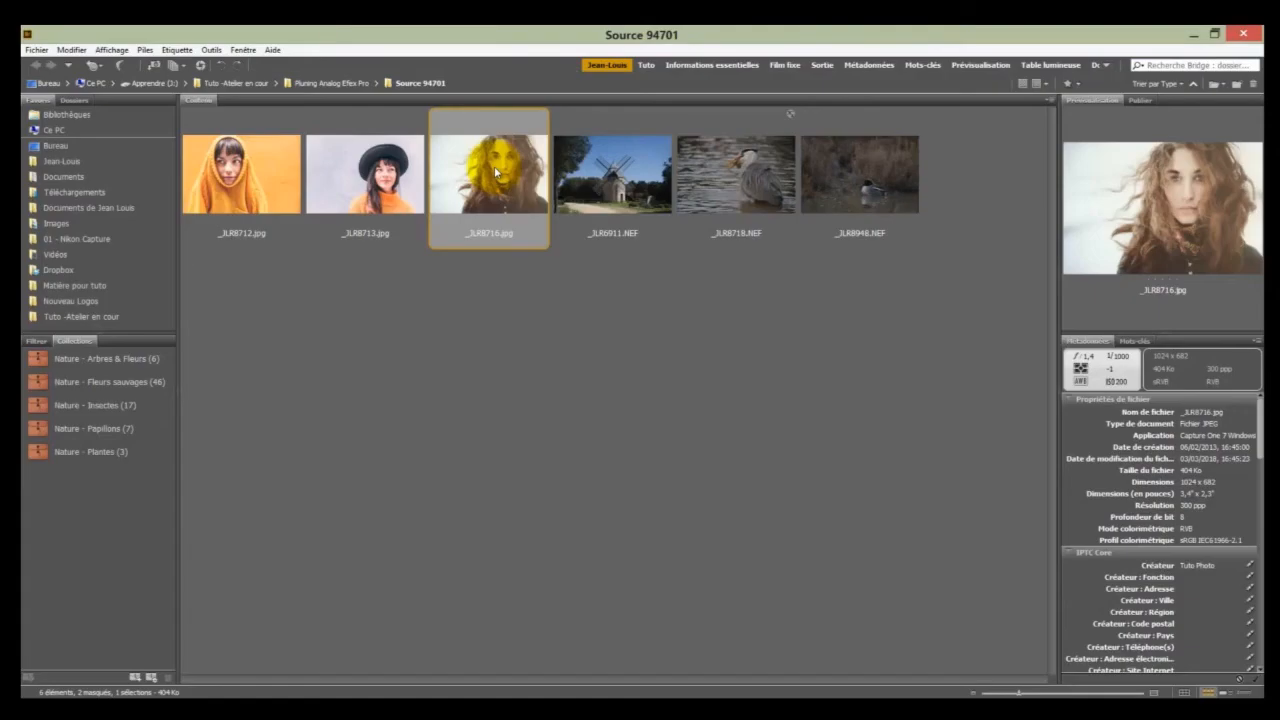
Step: Open _JLR8716.jpg from Bridge in Photoshop and start the Nik Collection filter Analog Efex Pro 2 on it
double_click(497, 172)
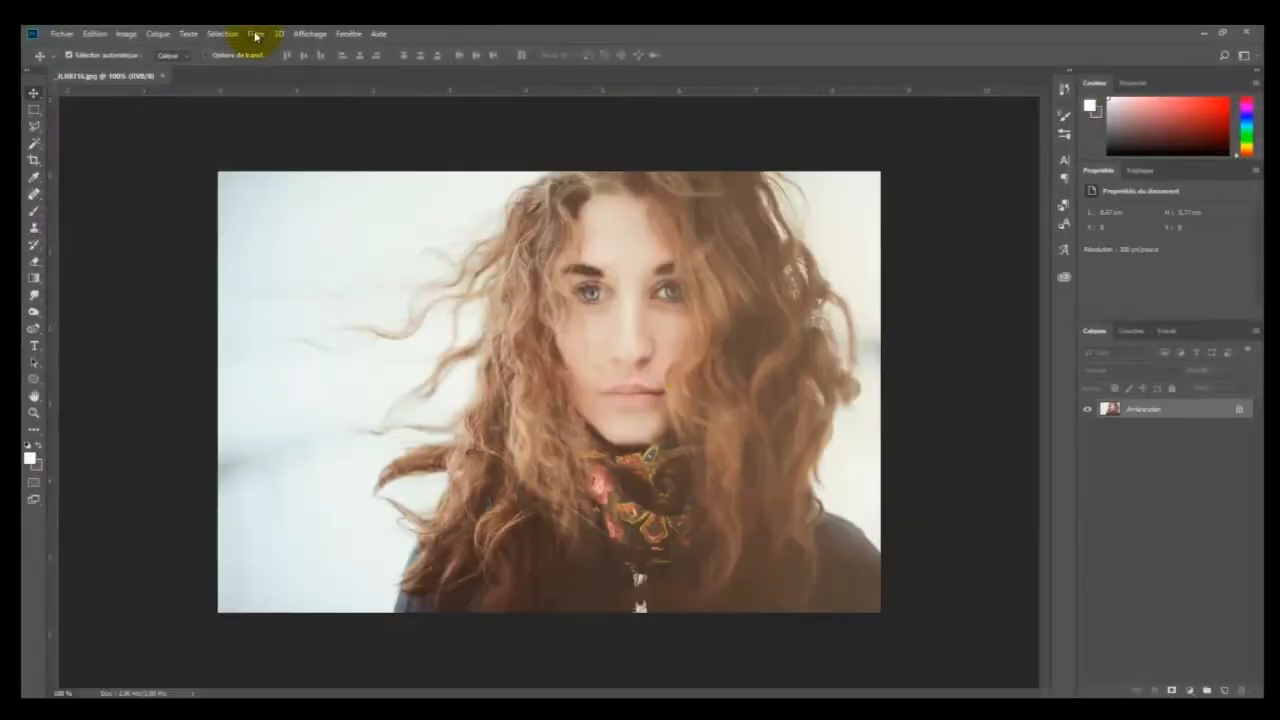
click(255, 34)
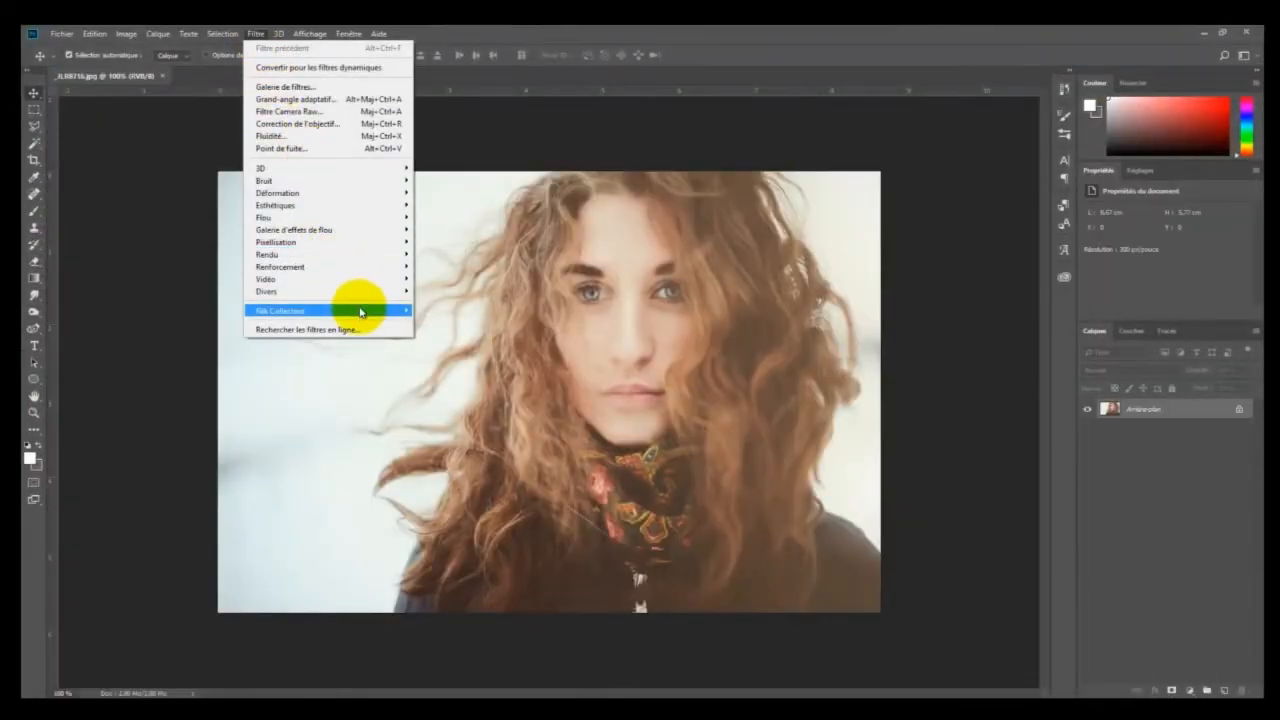
mouse_move(364, 310)
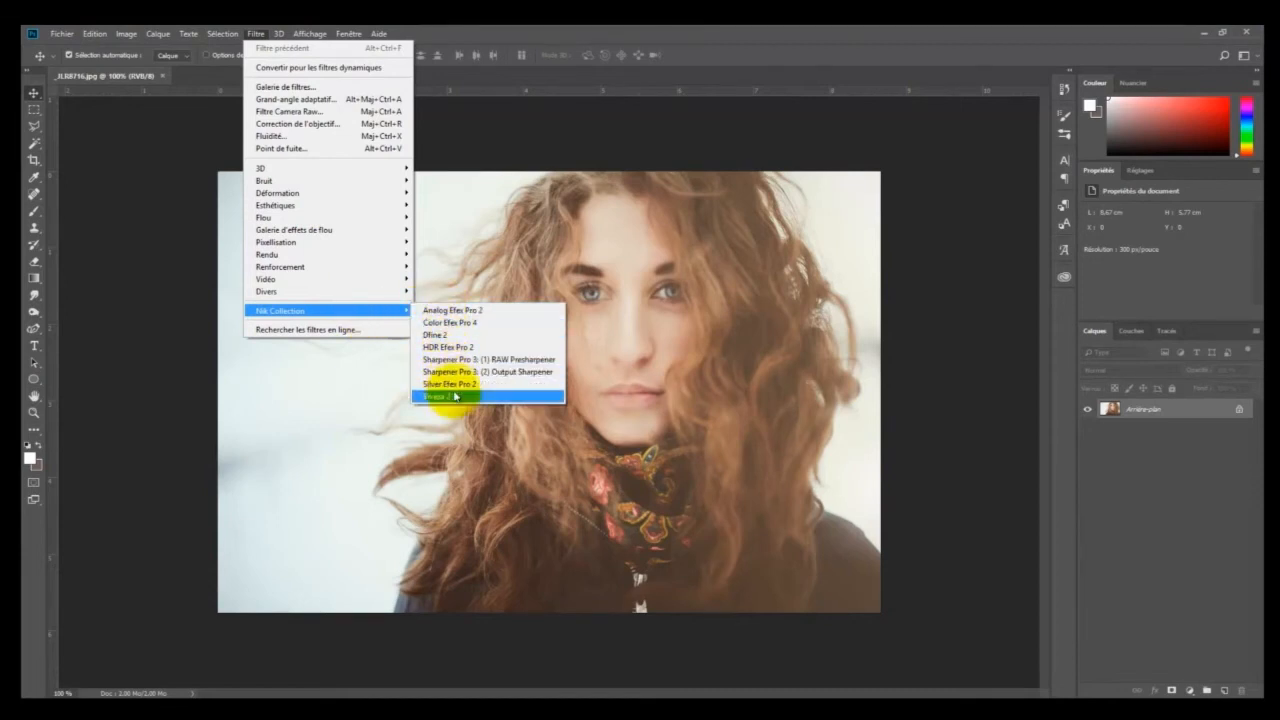
click(433, 311)
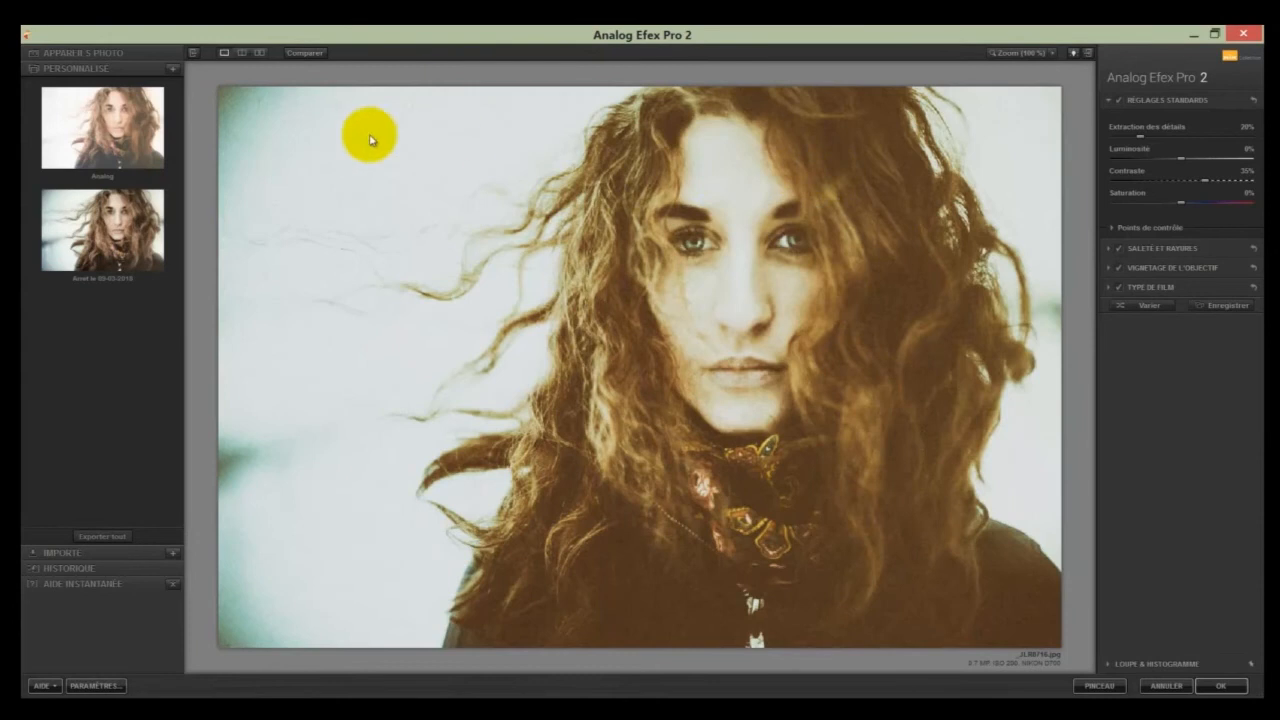
Step: Apply the Appareil photo classique 9 preset to the woman's portrait
click(134, 52)
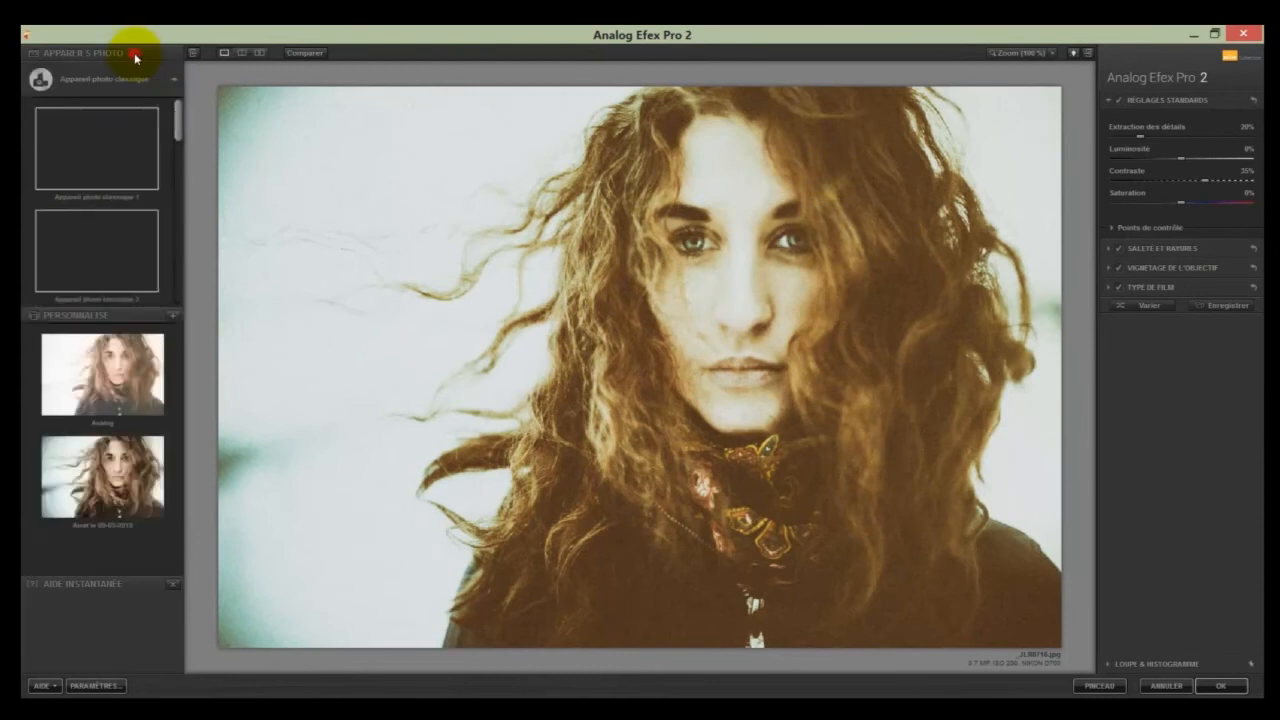
drag(180, 145, 190, 430)
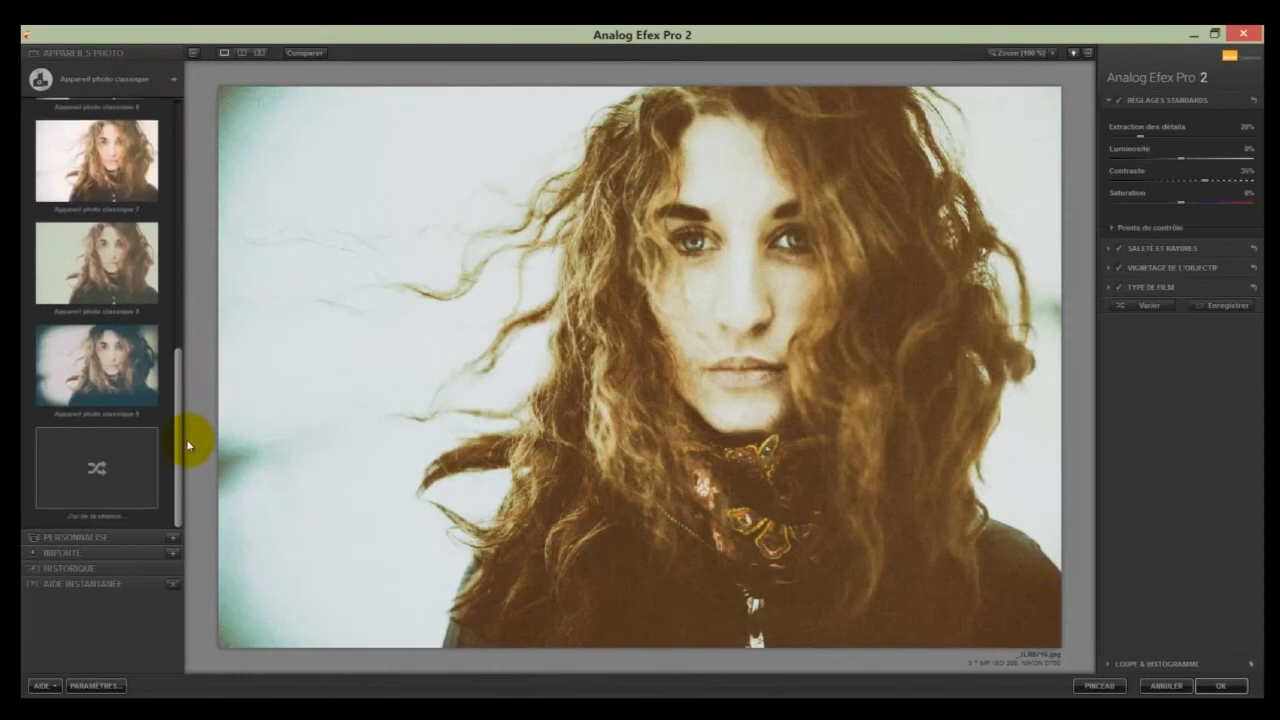
click(88, 365)
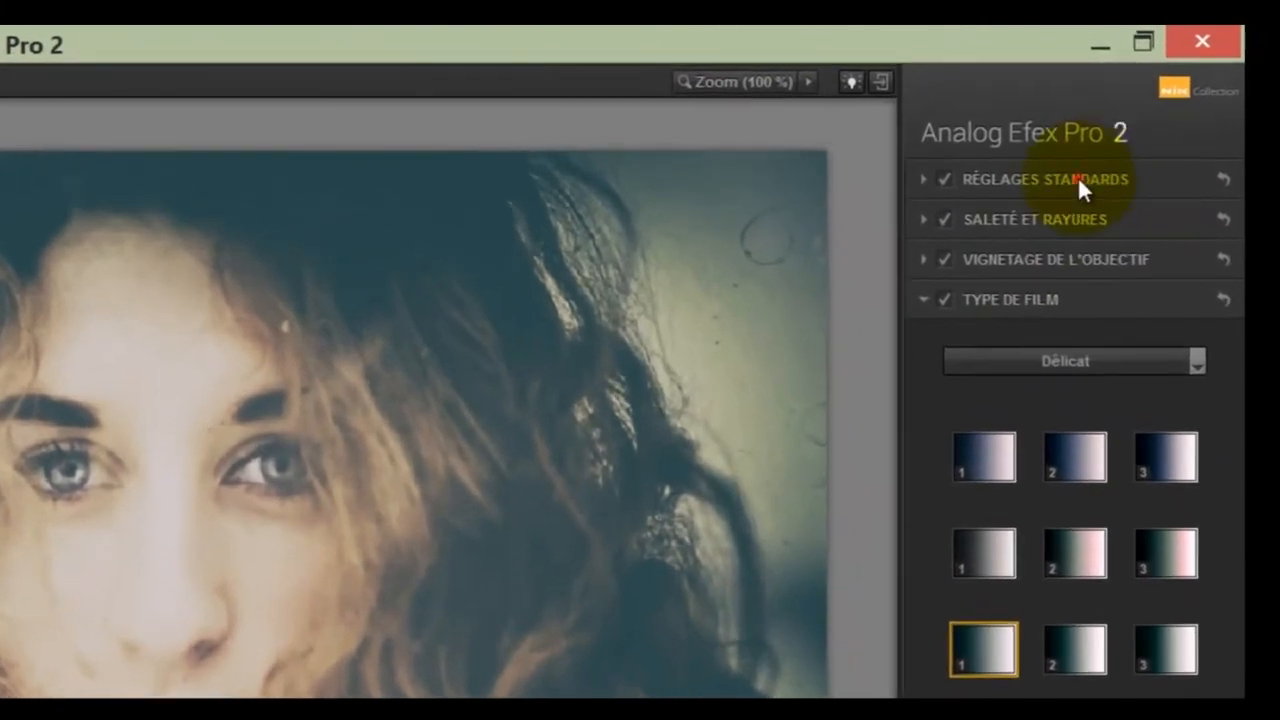
Step: Add a control point on the woman's right eye, reduce its size to 5% and raise its luminosity, contrast and saturation
click(1094, 173)
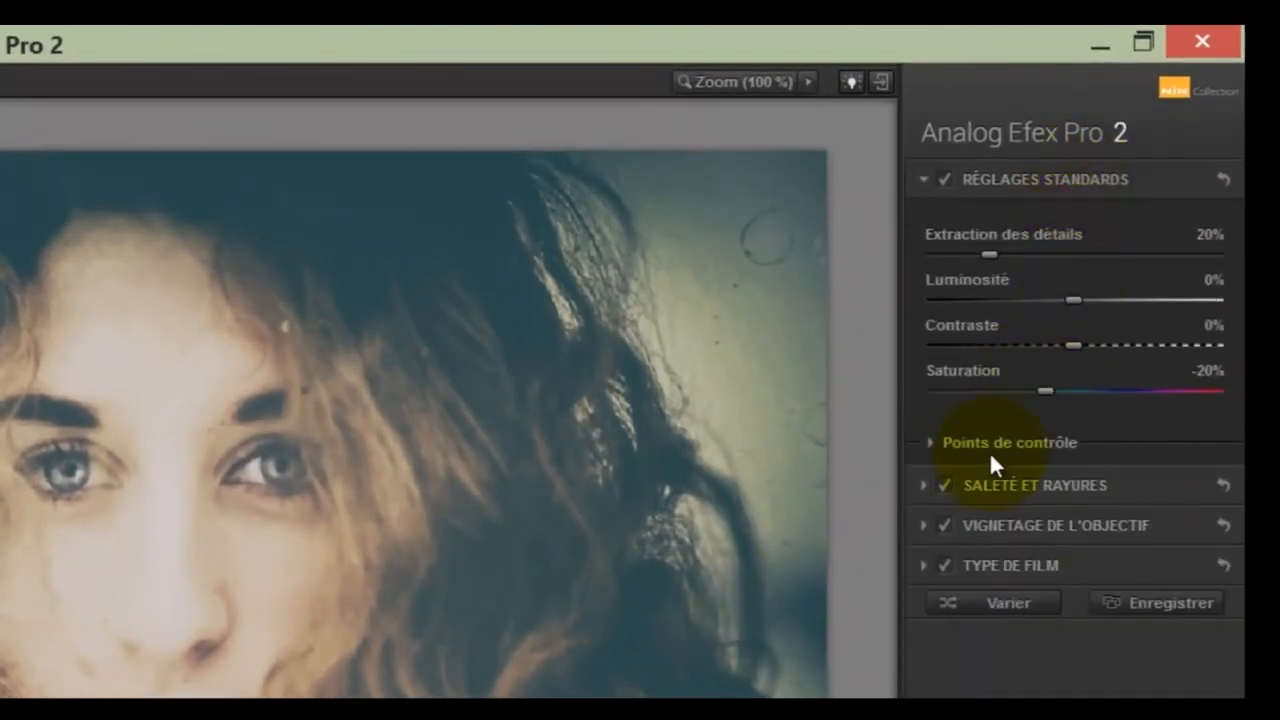
click(968, 442)
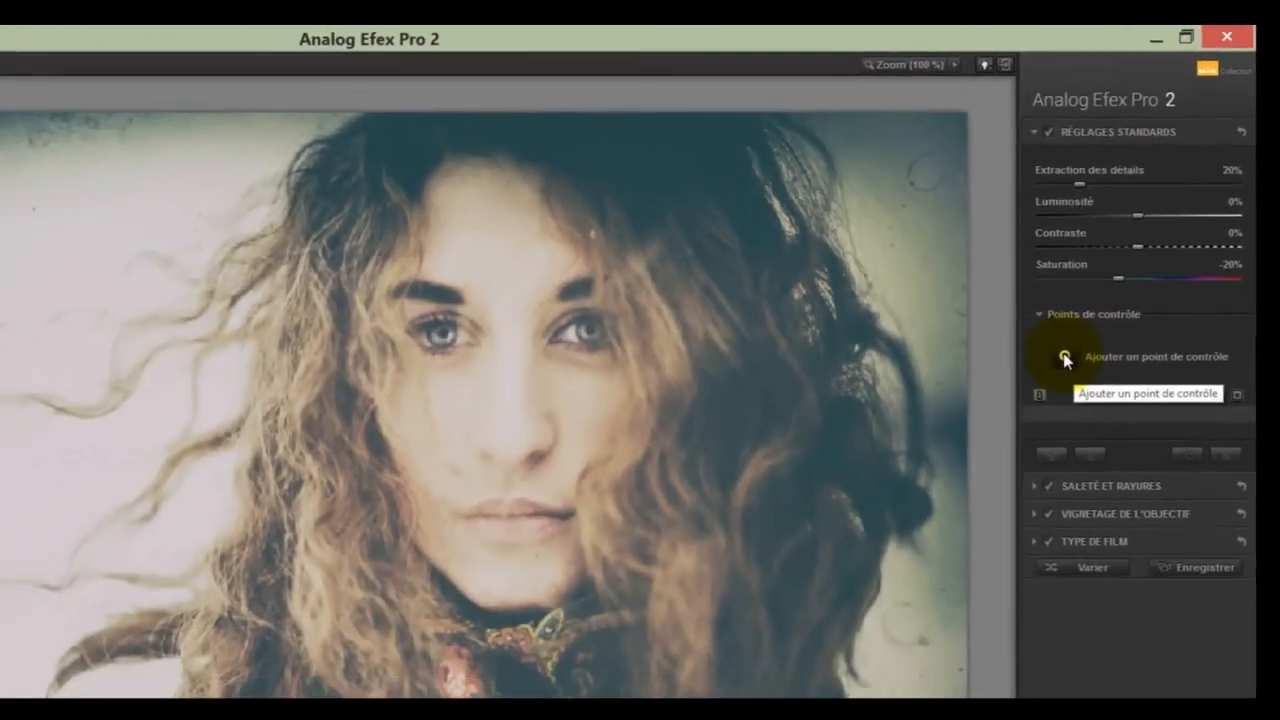
click(986, 475)
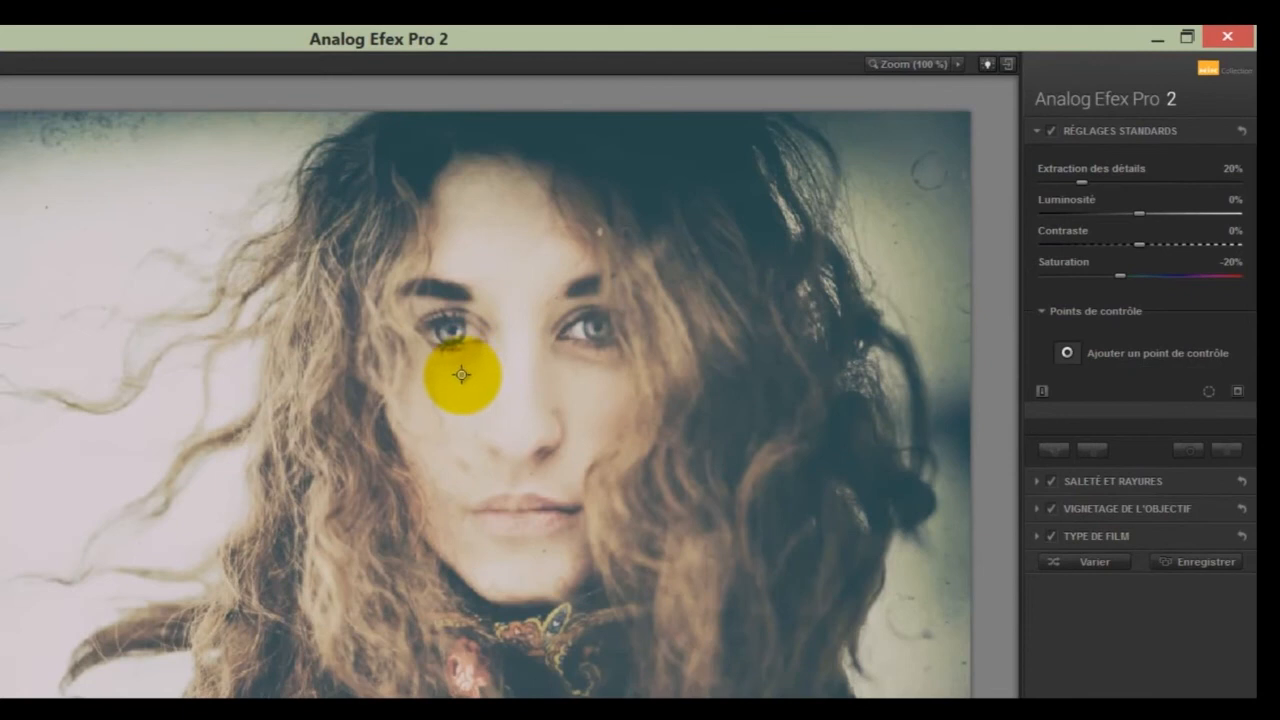
click(448, 333)
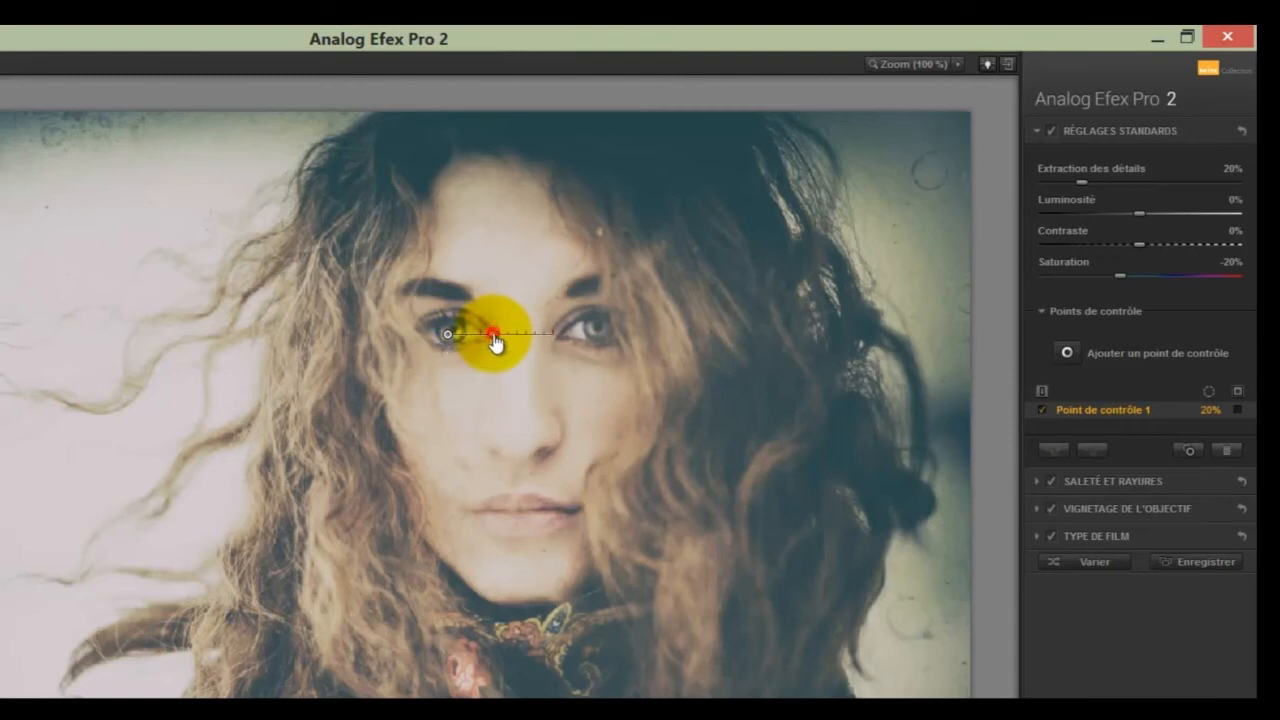
drag(492, 343, 502, 375)
drag(500, 375, 517, 408)
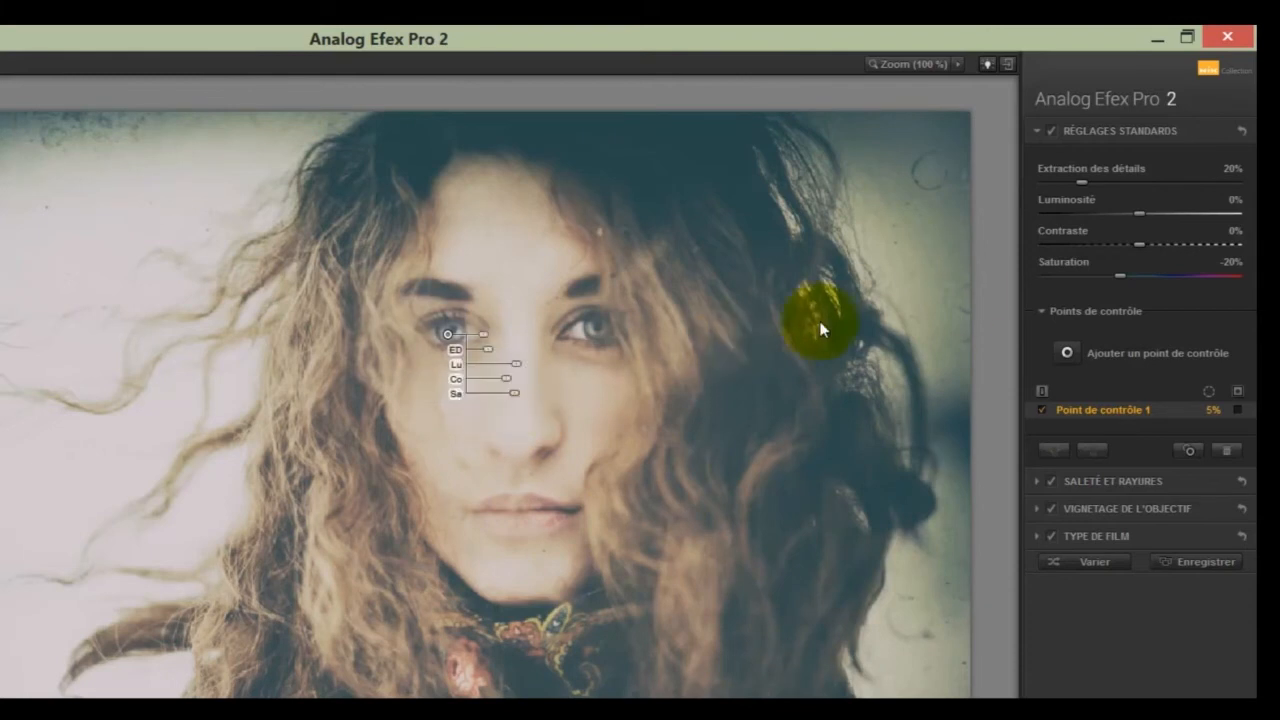
Step: Show the control point's selection mask to check the area it covers on the eye, hide it and close Analog Efex Pro 2
click(1237, 391)
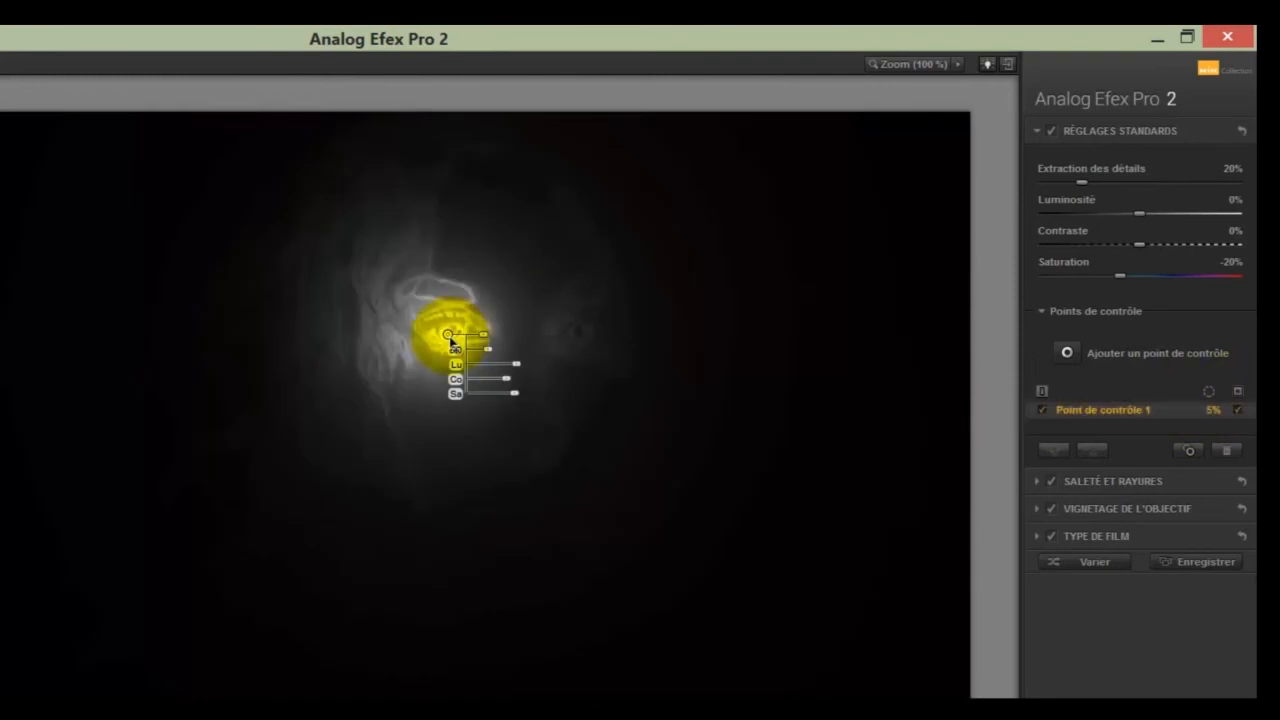
drag(448, 334, 457, 336)
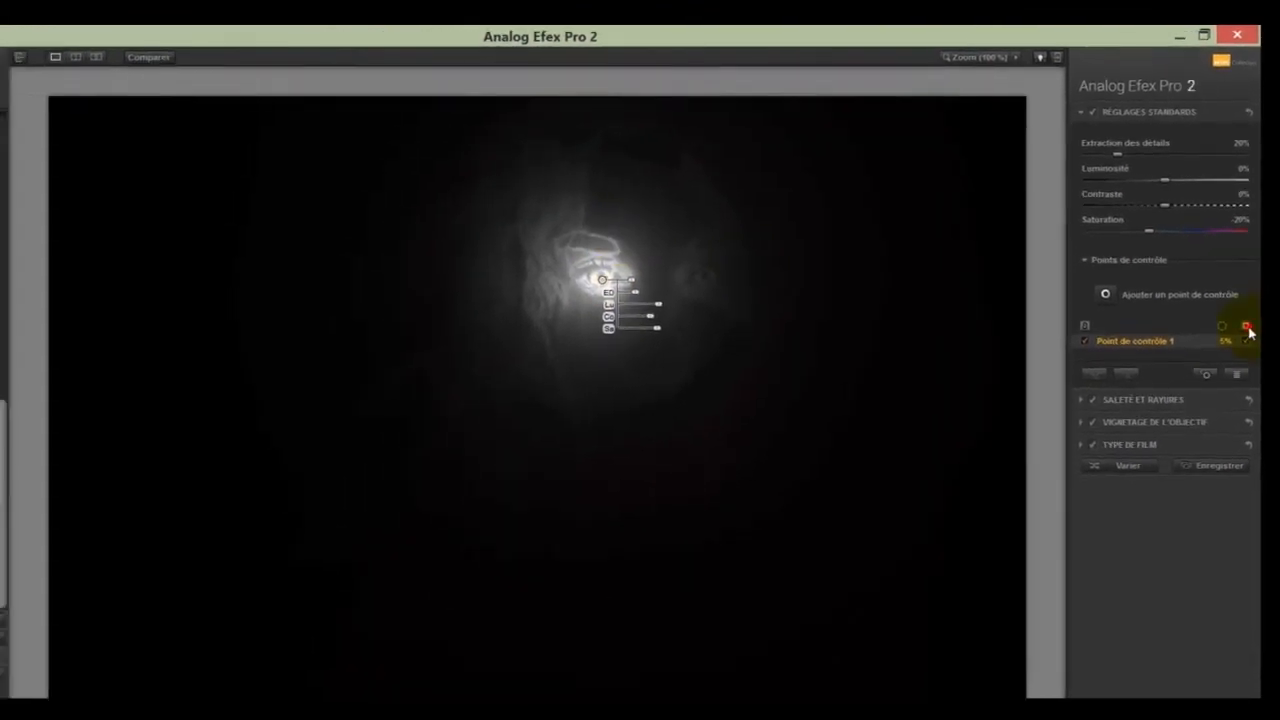
click(1243, 360)
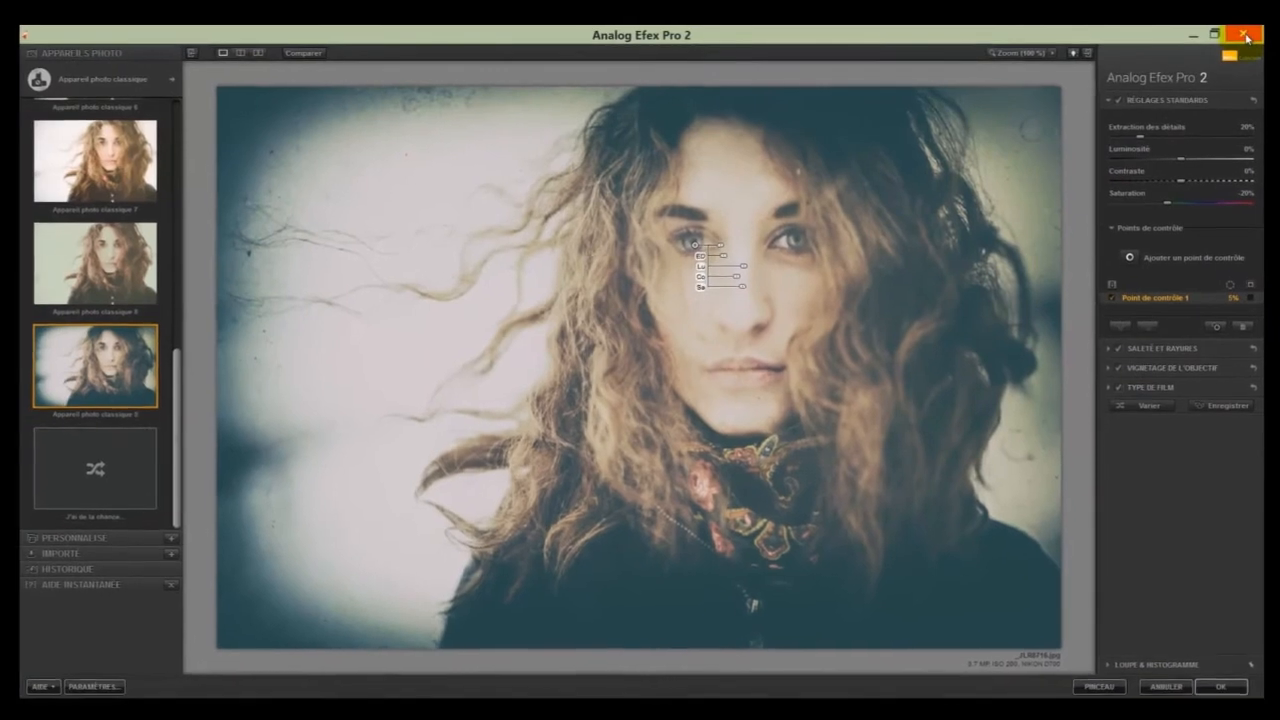
click(1246, 37)
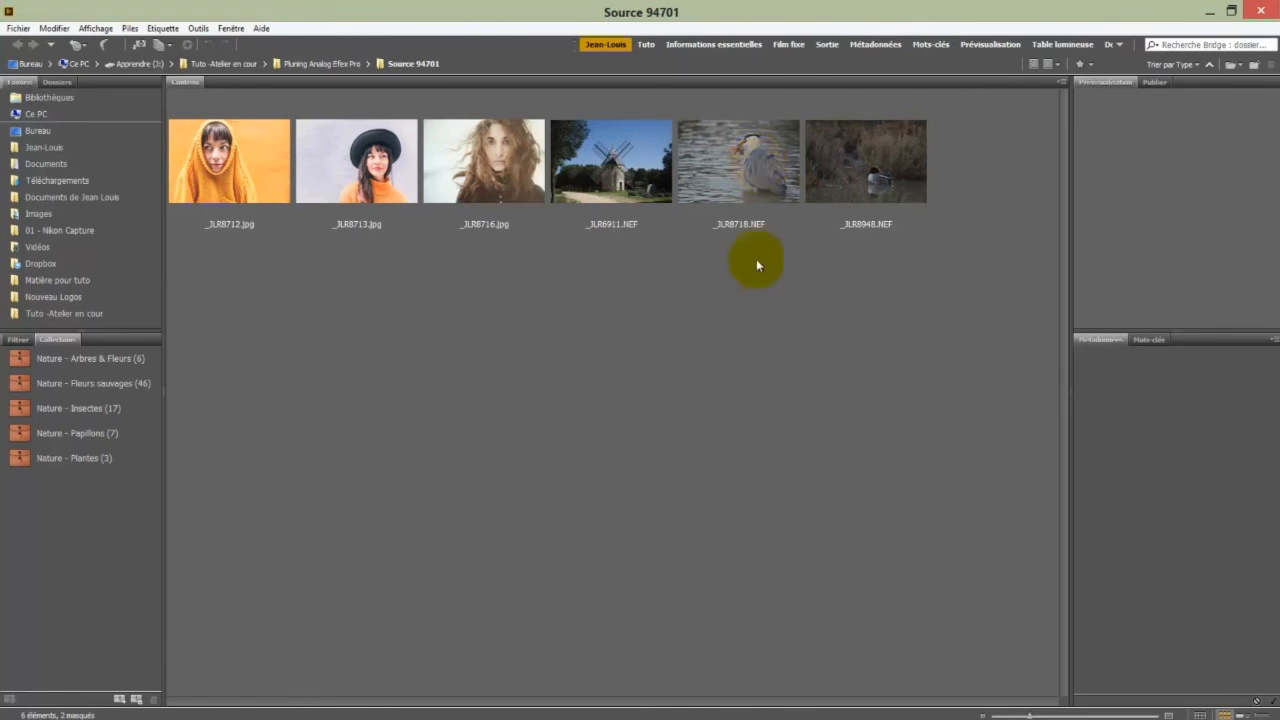
Step: Open the heron photo _JLR8718.NEF in Camera Raw and set its white balance to Lumière naturelle
click(750, 160)
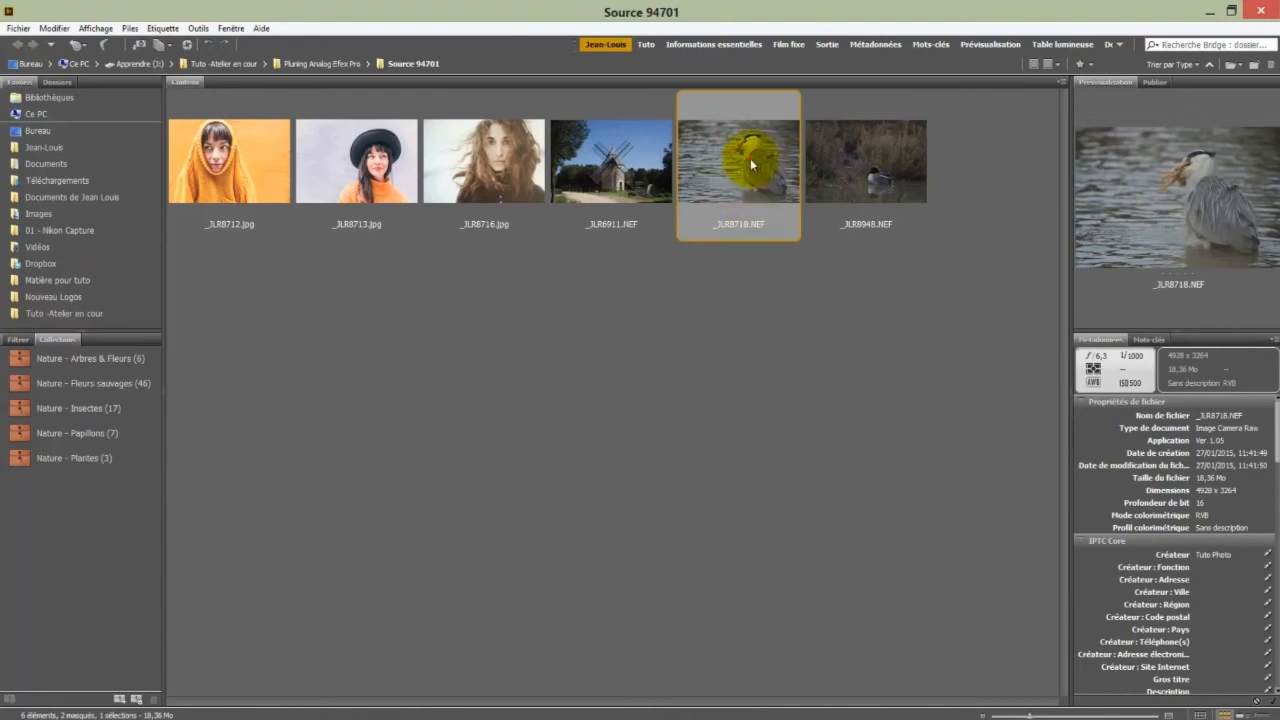
double_click(750, 160)
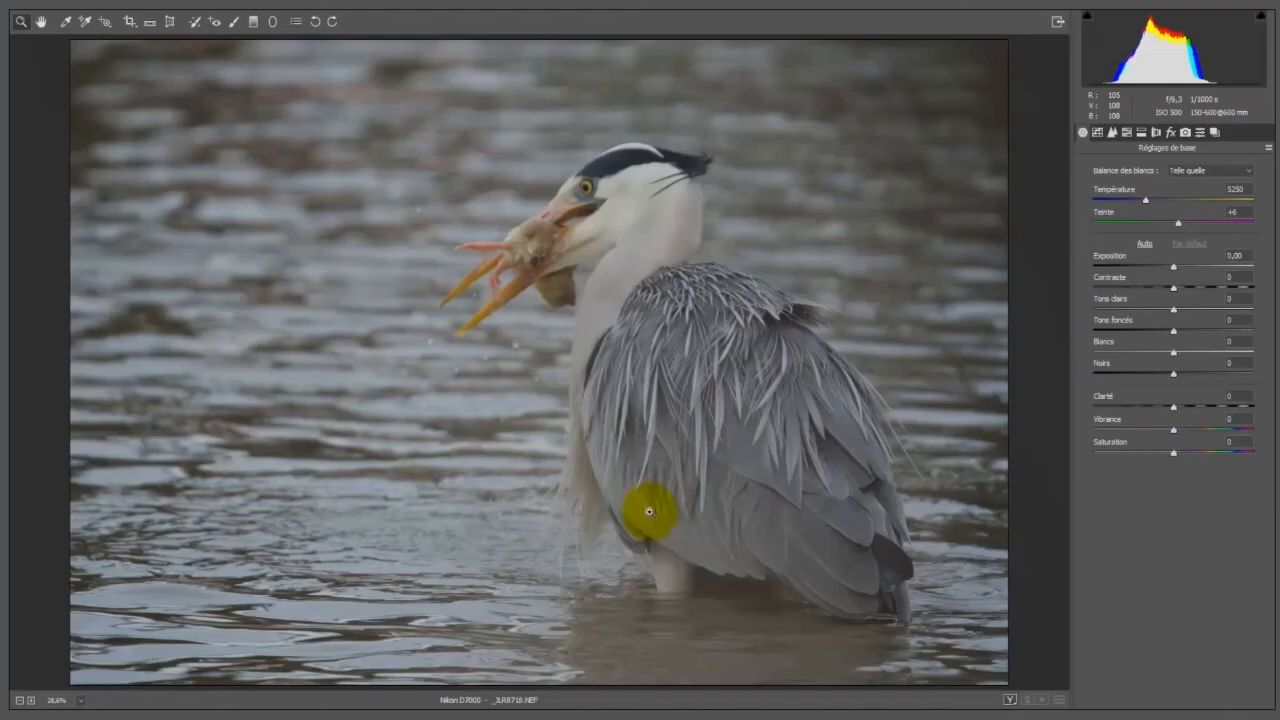
click(1248, 170)
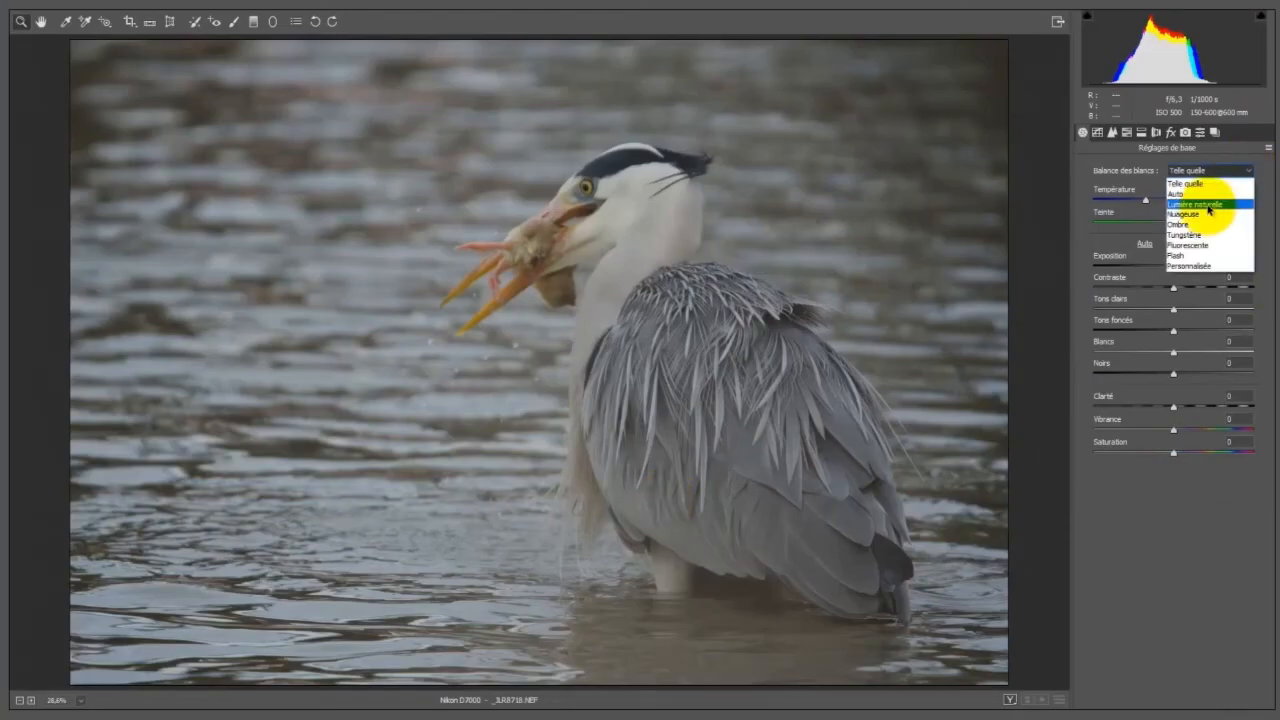
click(1210, 204)
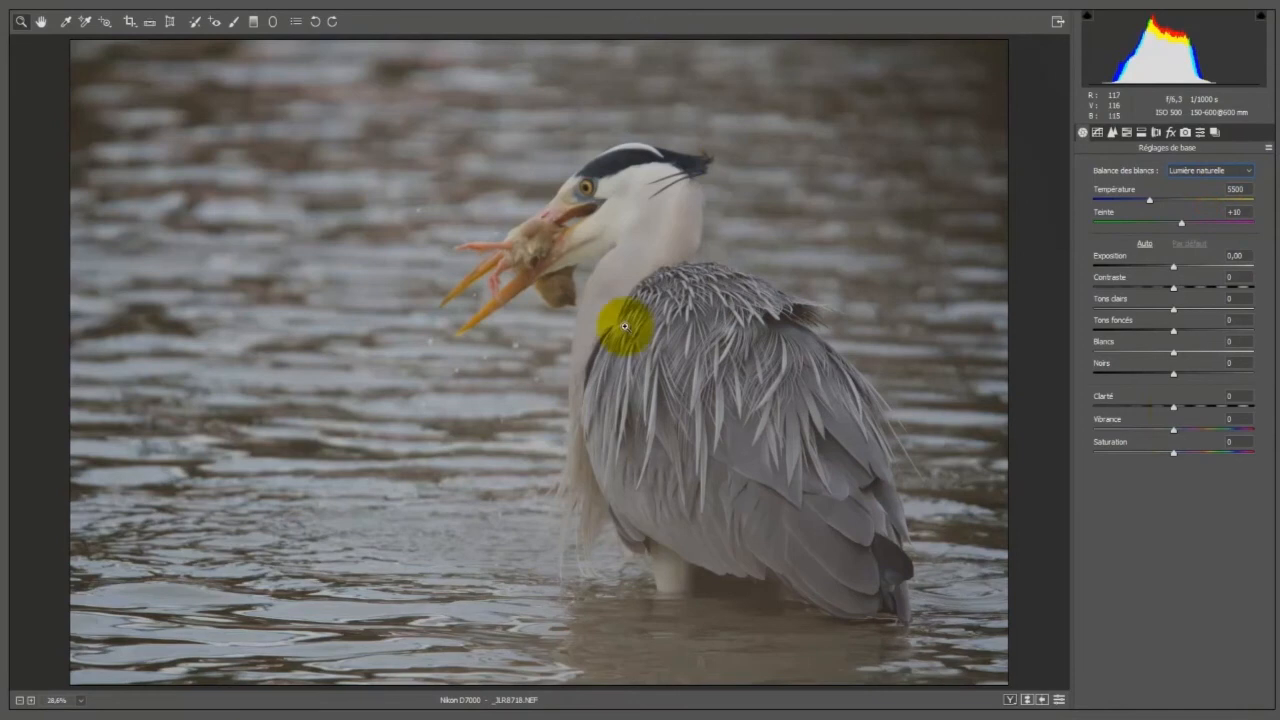
Step: Set the heron photo's clarity to +22 and lower its exposure slightly
click(1174, 408)
mouse_move(1174, 410)
mouse_down()
mouse_move(1217, 408)
mouse_move(1190, 408)
mouse_up()
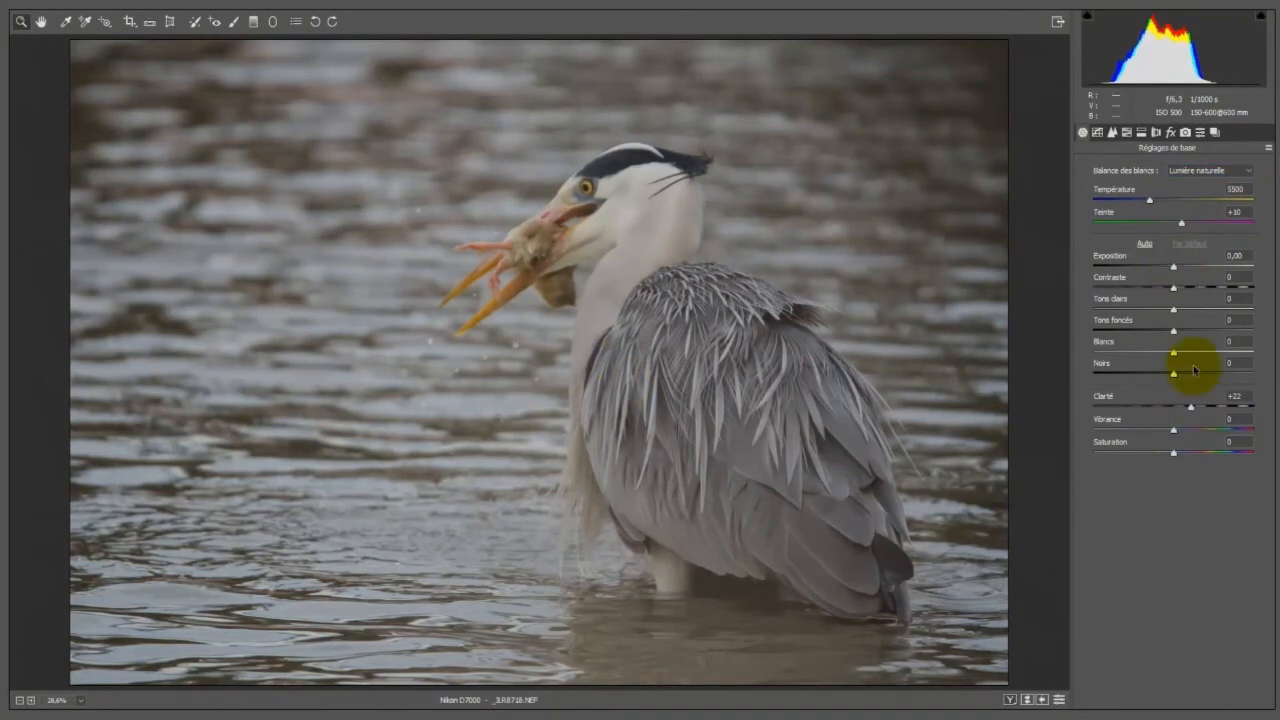
click(1174, 268)
drag(1175, 270, 1170, 272)
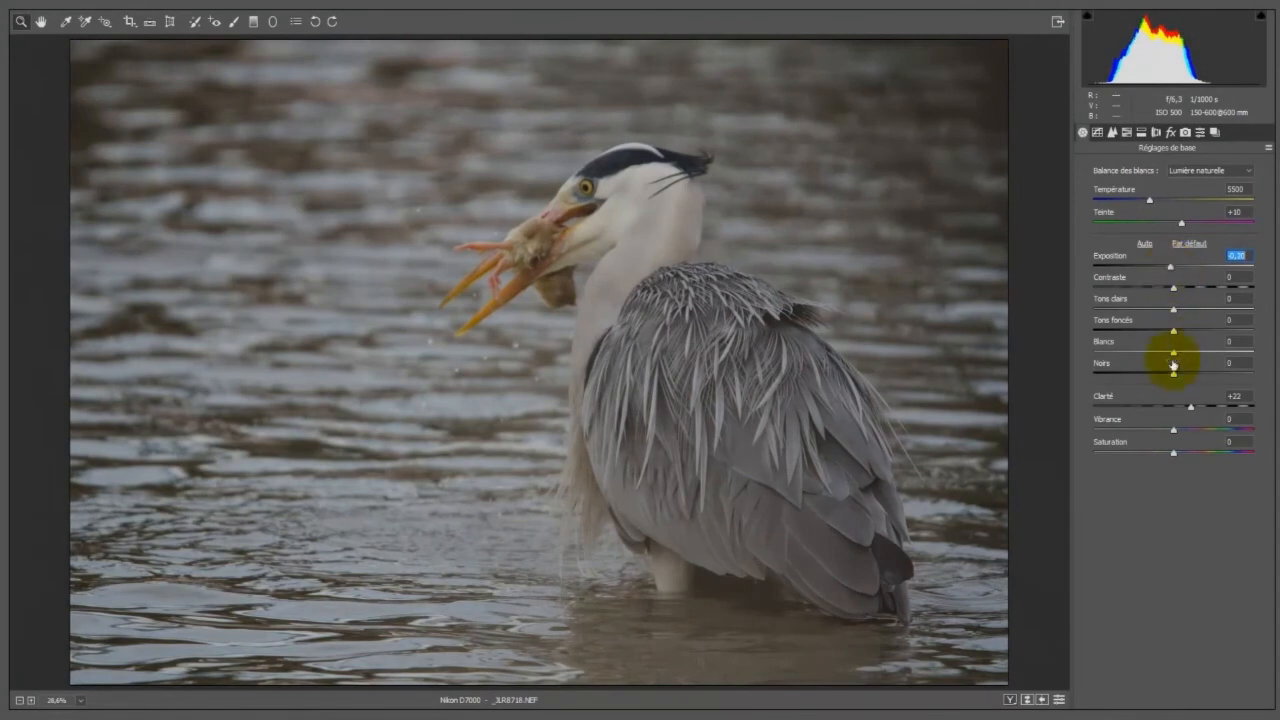
Step: Set the heron photo's Noirs to -30 and Tons foncés to -20 and open it in Photoshop
drag(1170, 373, 1159, 335)
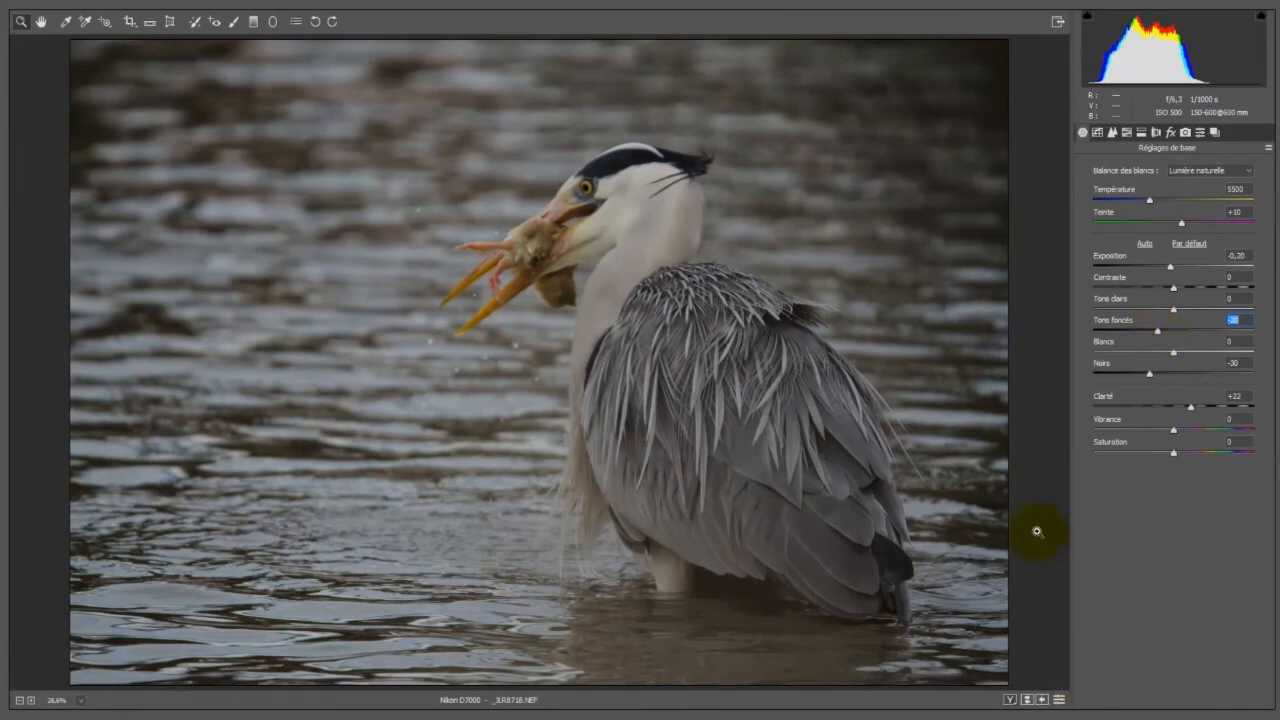
click(1108, 717)
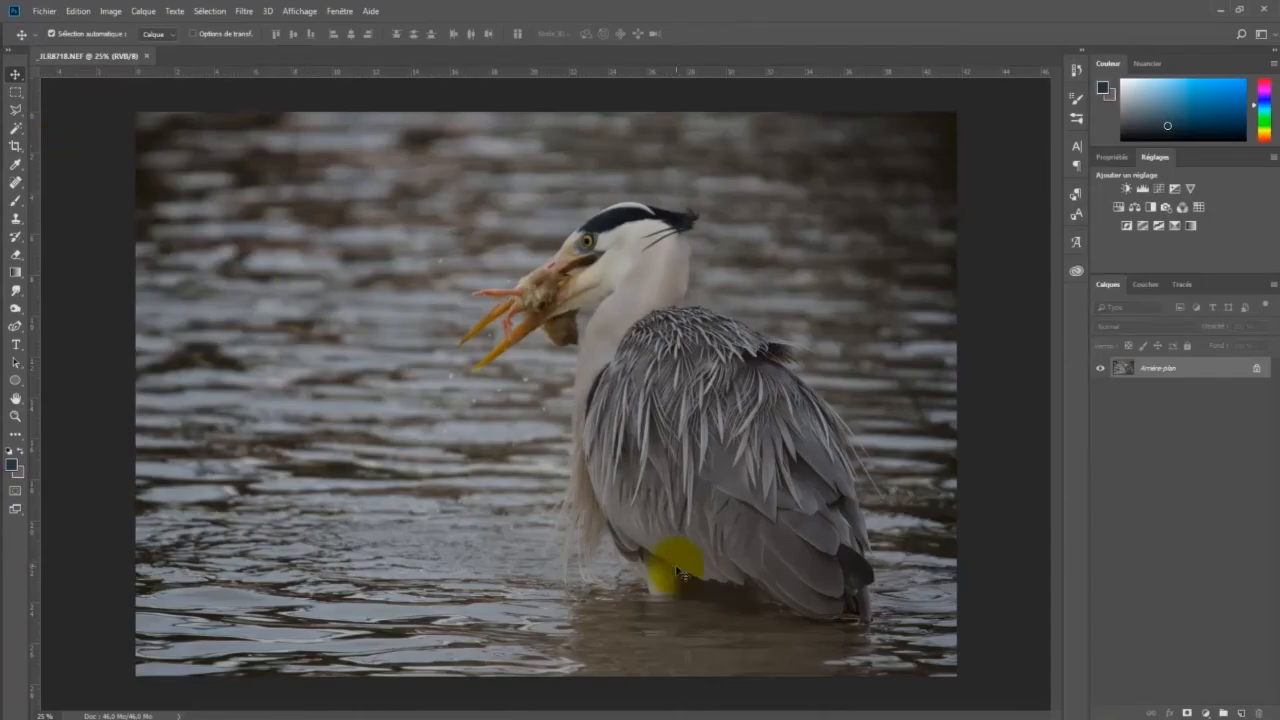
Step: Duplicate the Arrière-plan layer as "copie" and hide the original background layer
right_click(1217, 375)
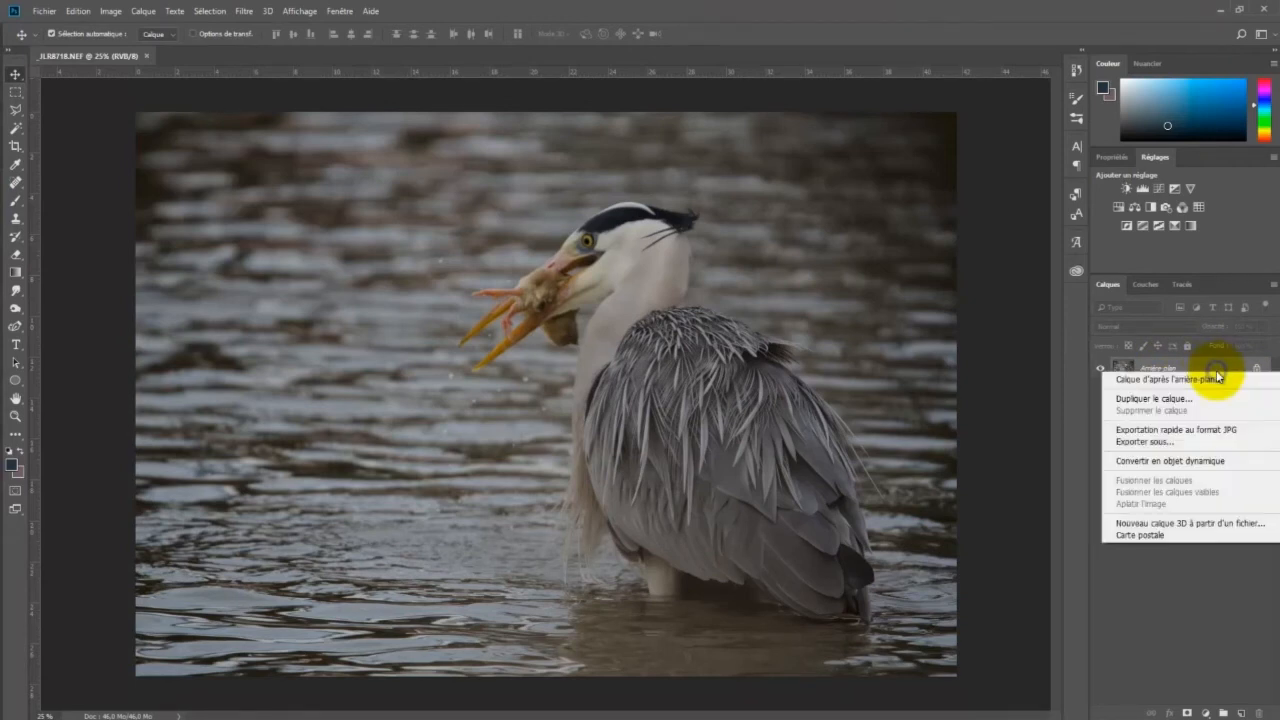
click(1180, 400)
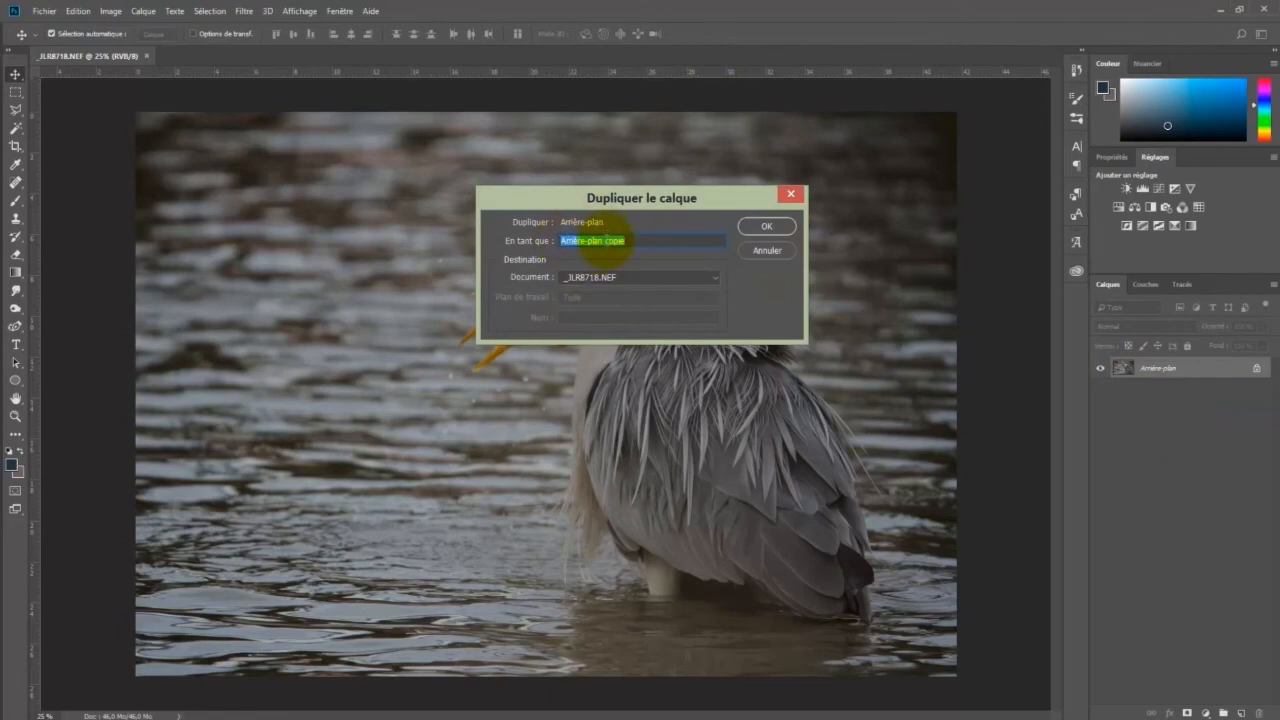
drag(604, 240, 545, 240)
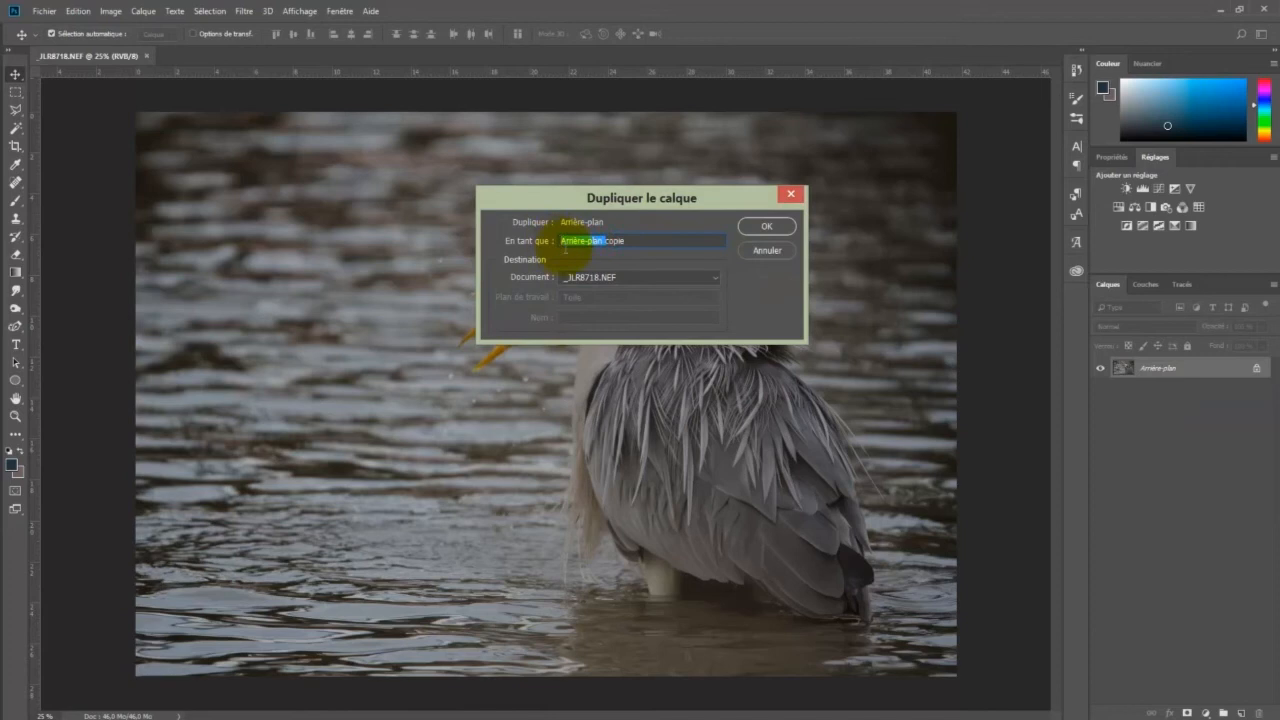
key(Delete)
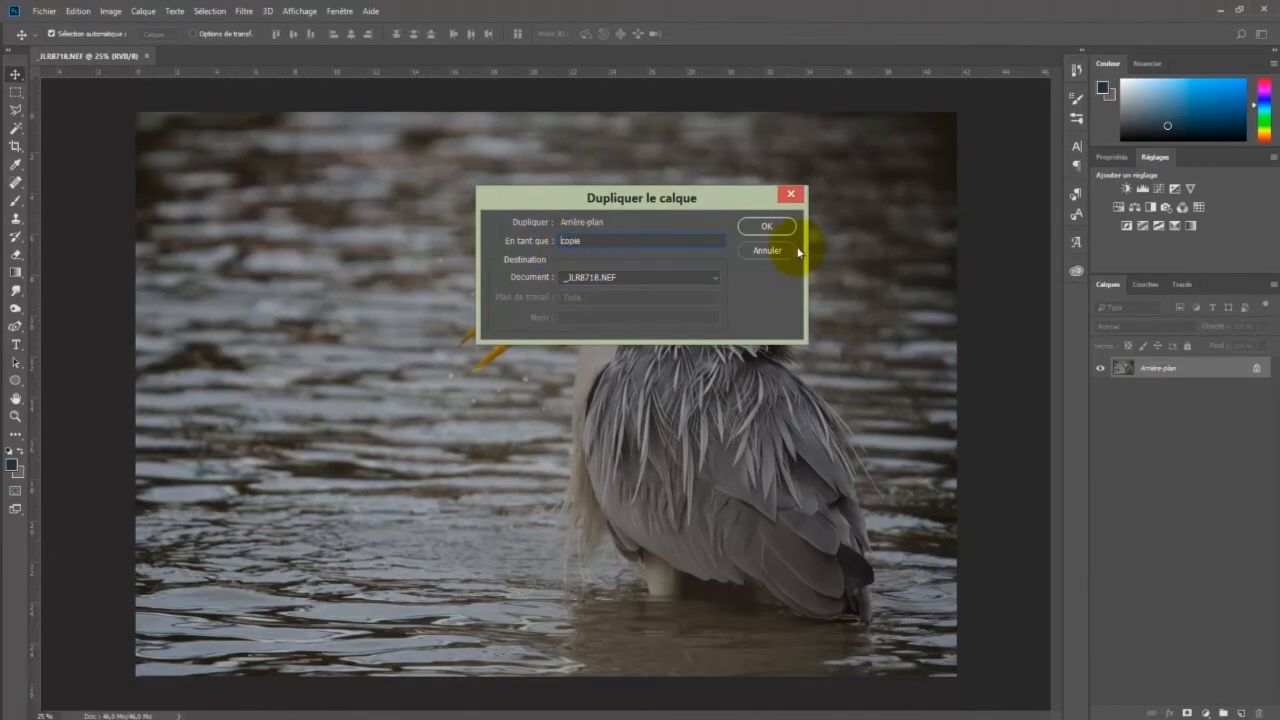
click(779, 225)
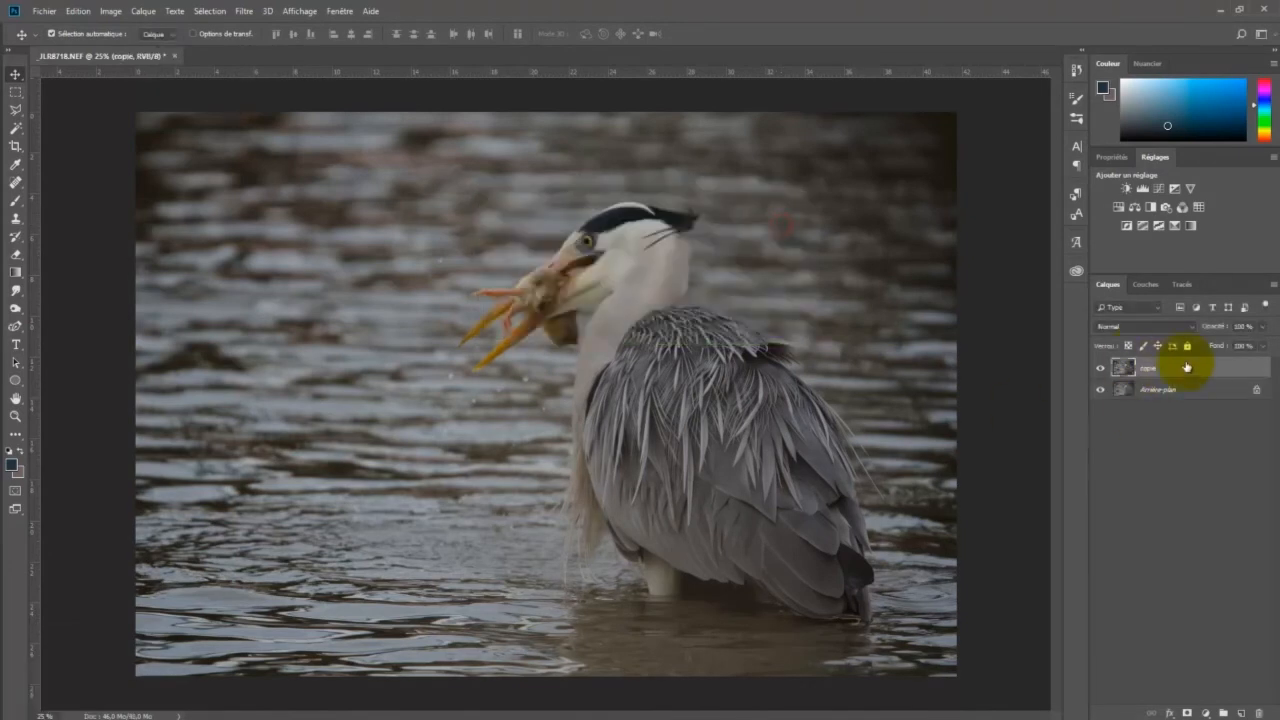
click(1100, 389)
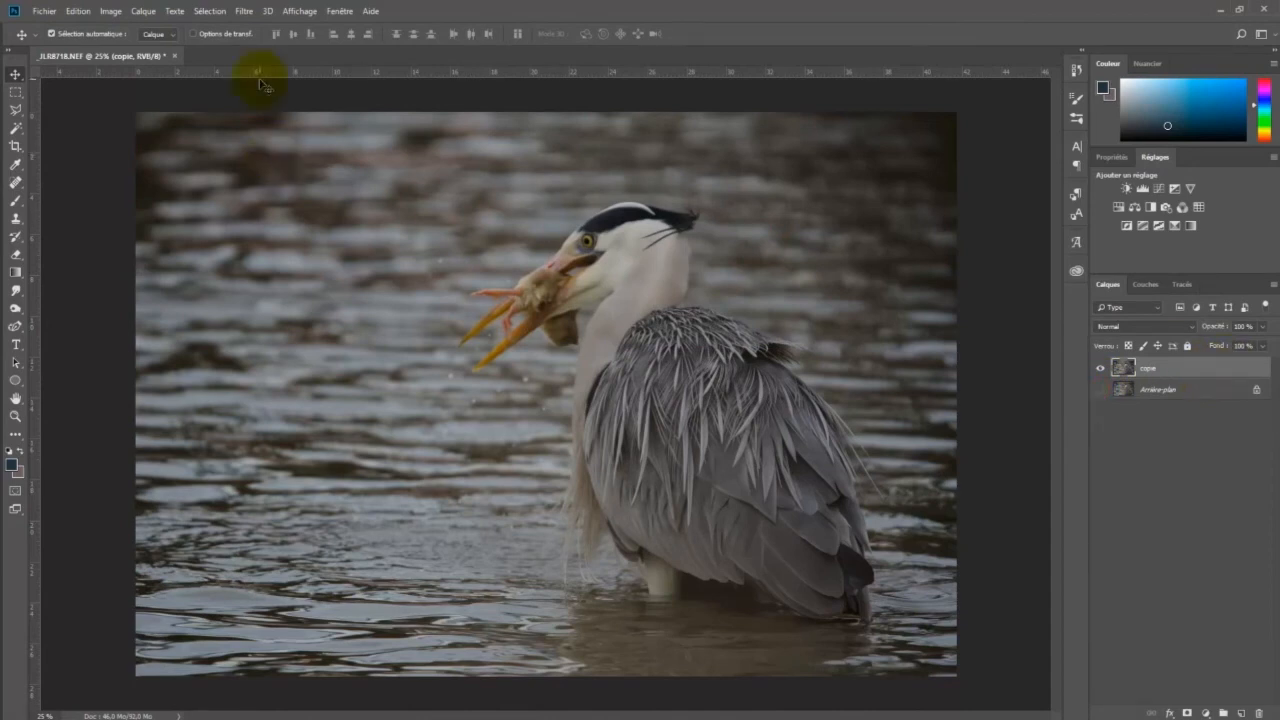
Step: Open the copie layer in the Nik Collection filter Analog Efex Pro 2
click(245, 12)
mouse_move(305, 308)
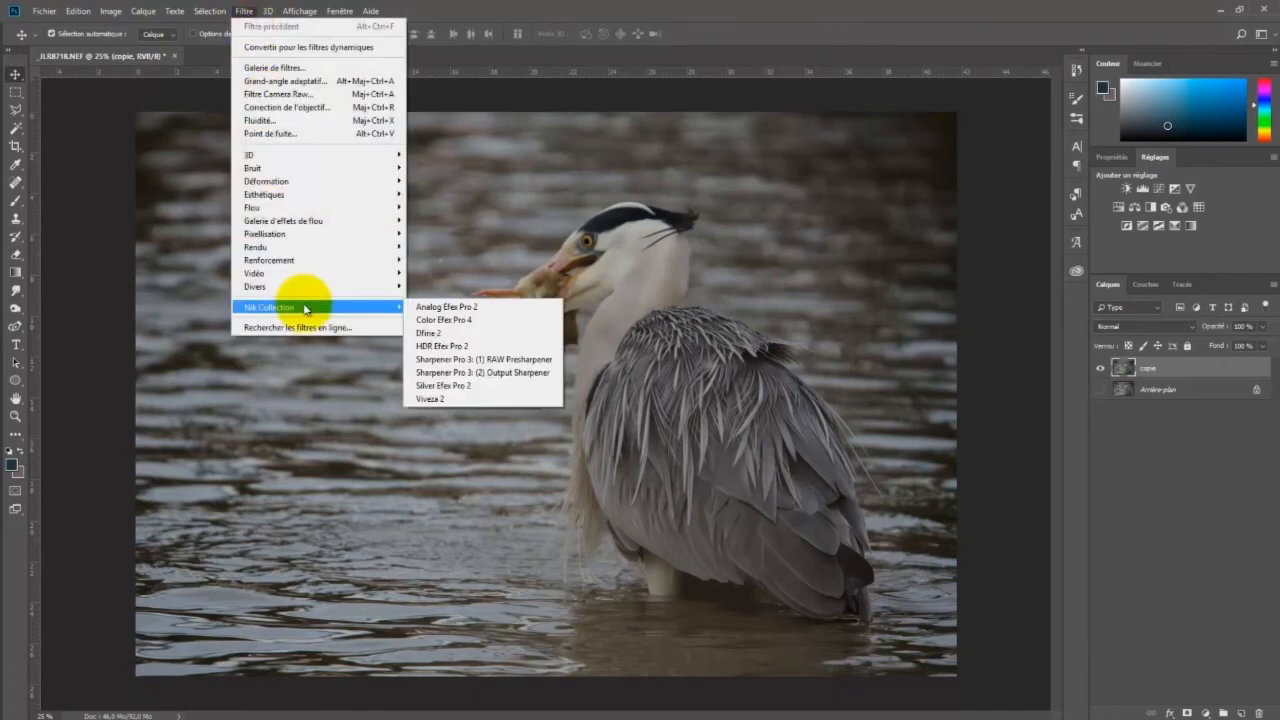
click(464, 308)
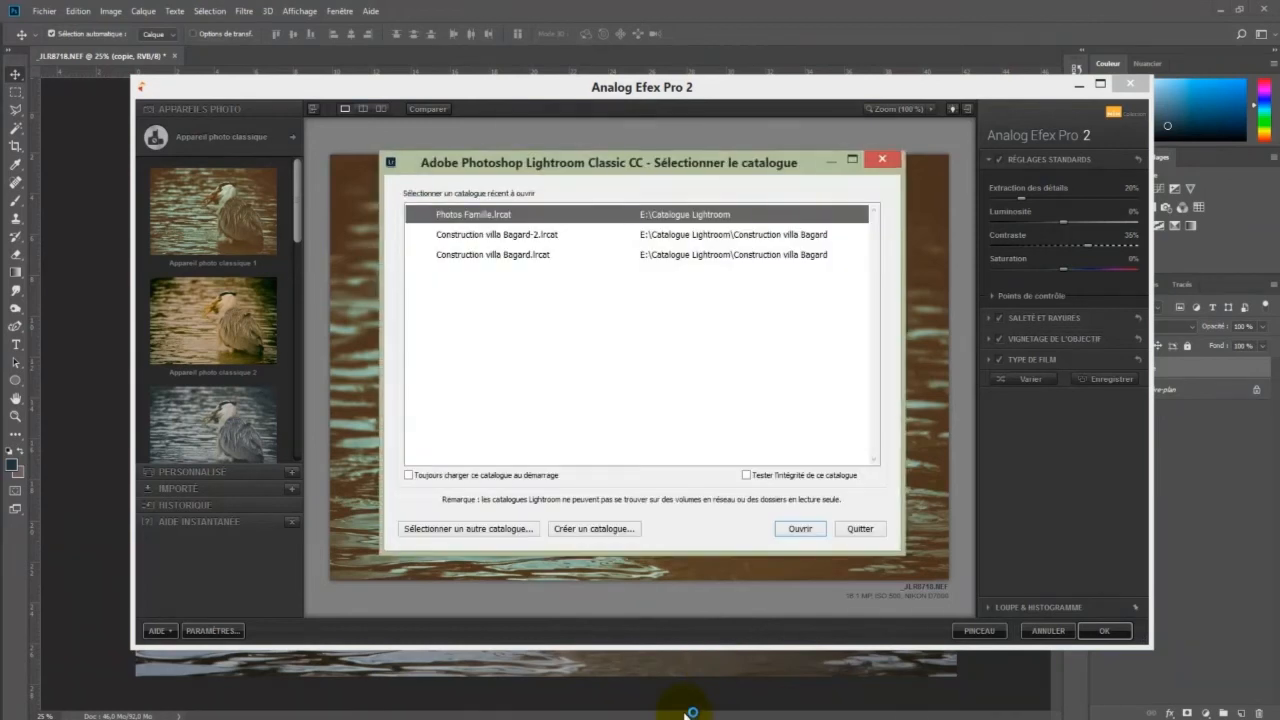
Step: Open the Photos Famille catalogue in Lightroom, start editing the houseboat photo in Analog Efex Pro 2, then cancel and close Lightroom
click(800, 528)
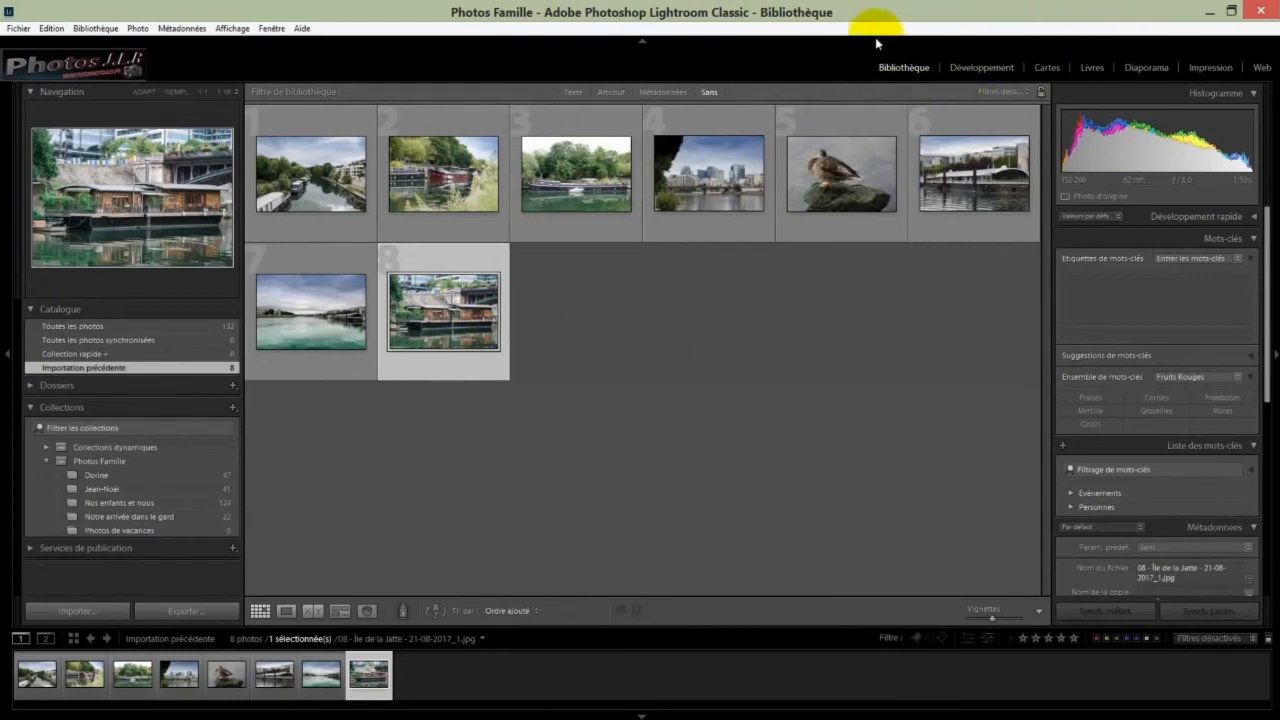
click(893, 101)
click(138, 28)
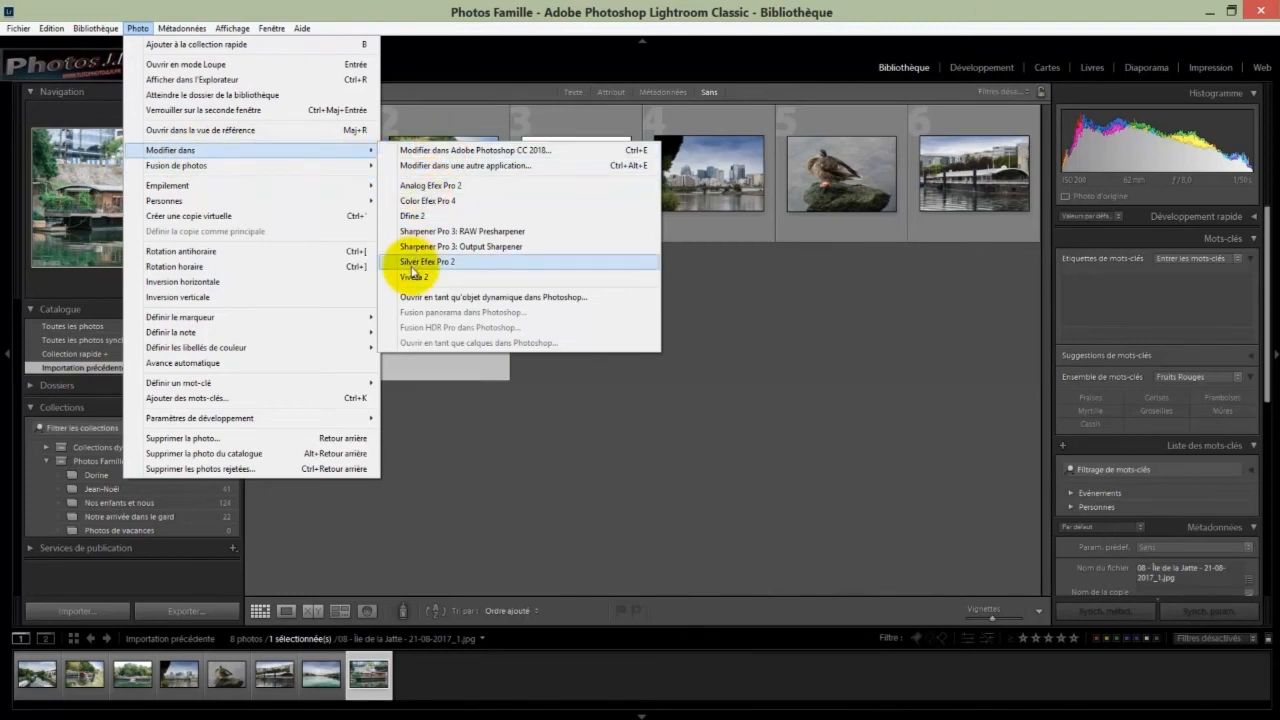
click(430, 187)
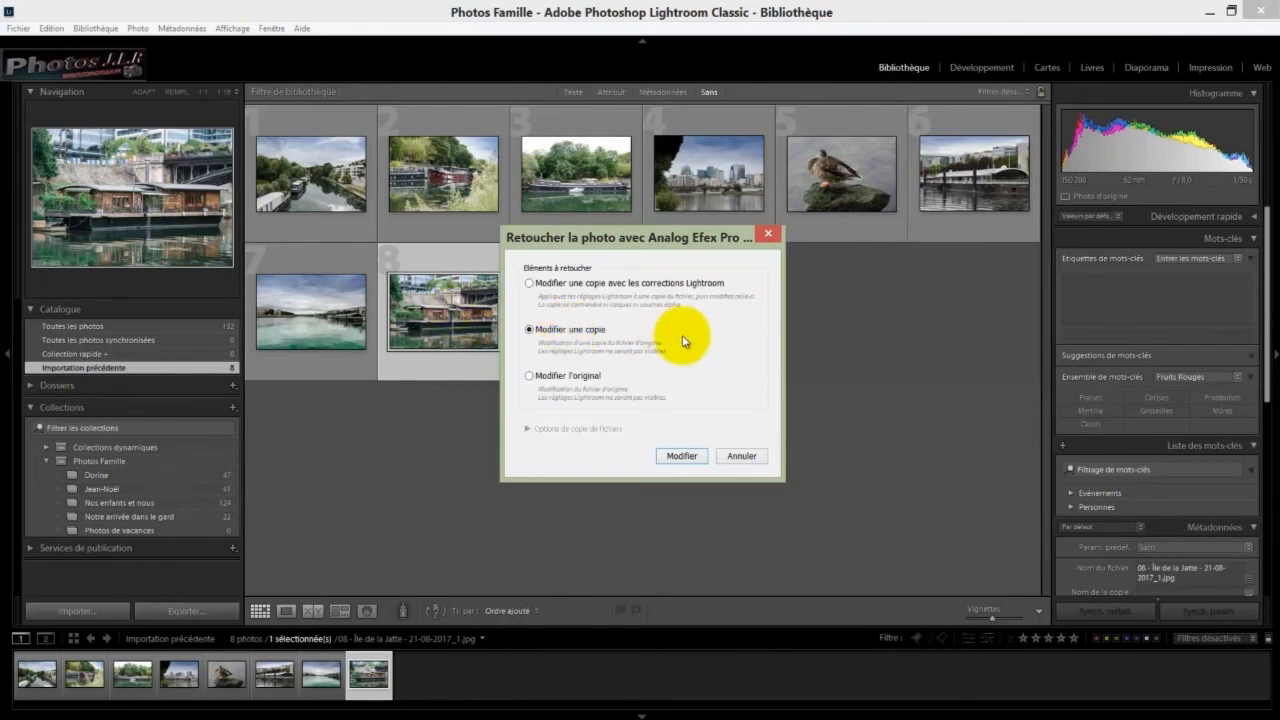
click(747, 456)
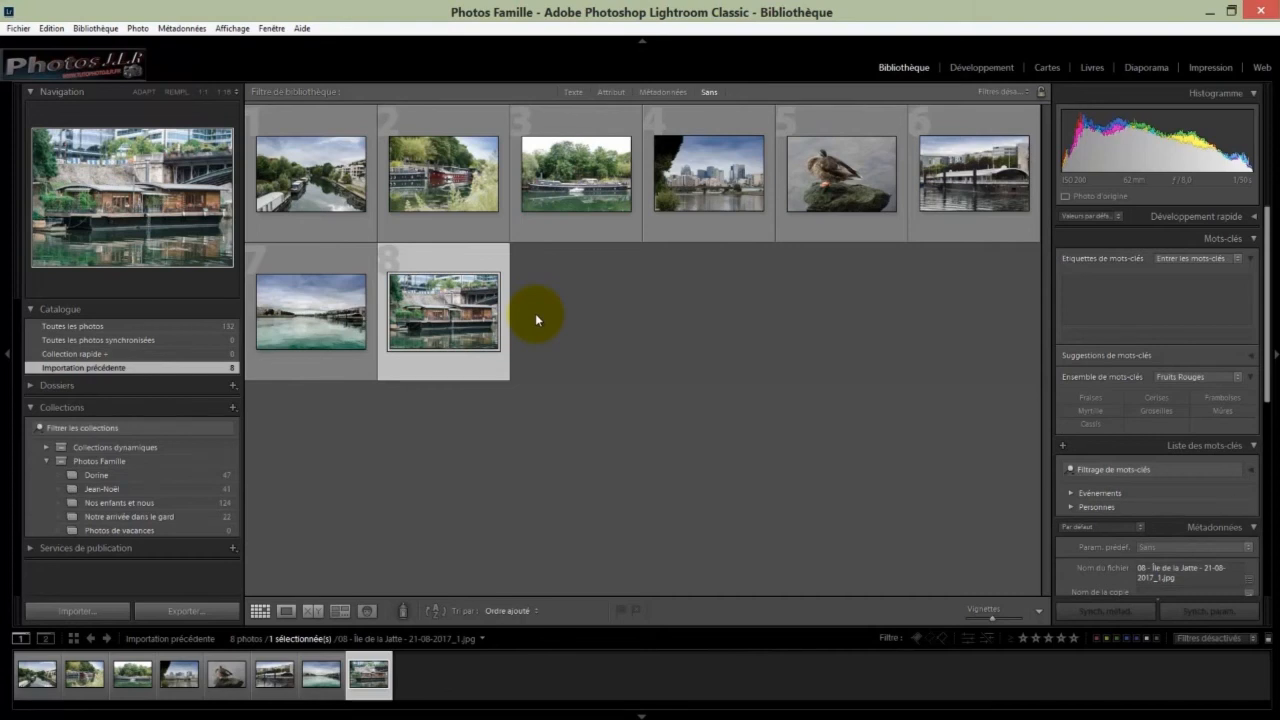
click(1262, 12)
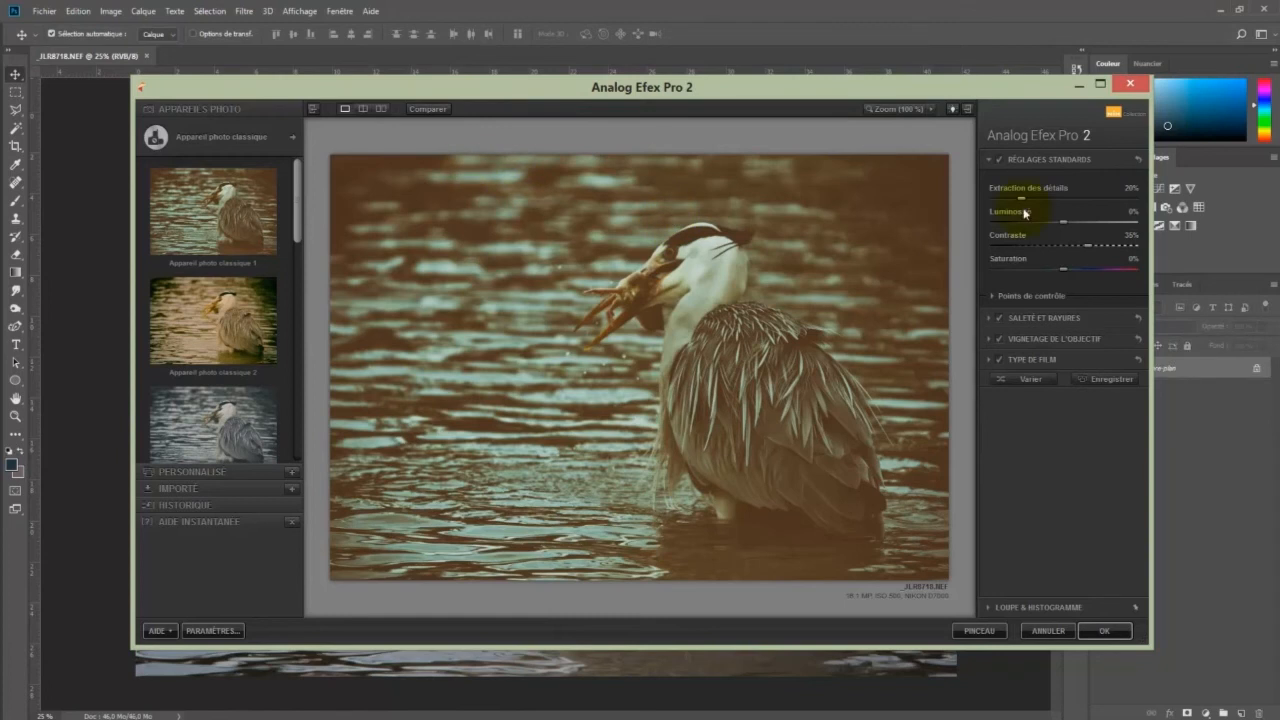
Step: Maximize Analog Efex Pro 2, choose the Dominante de couleur camera and apply its preset Dominante de couleur 1 to the heron
click(1101, 85)
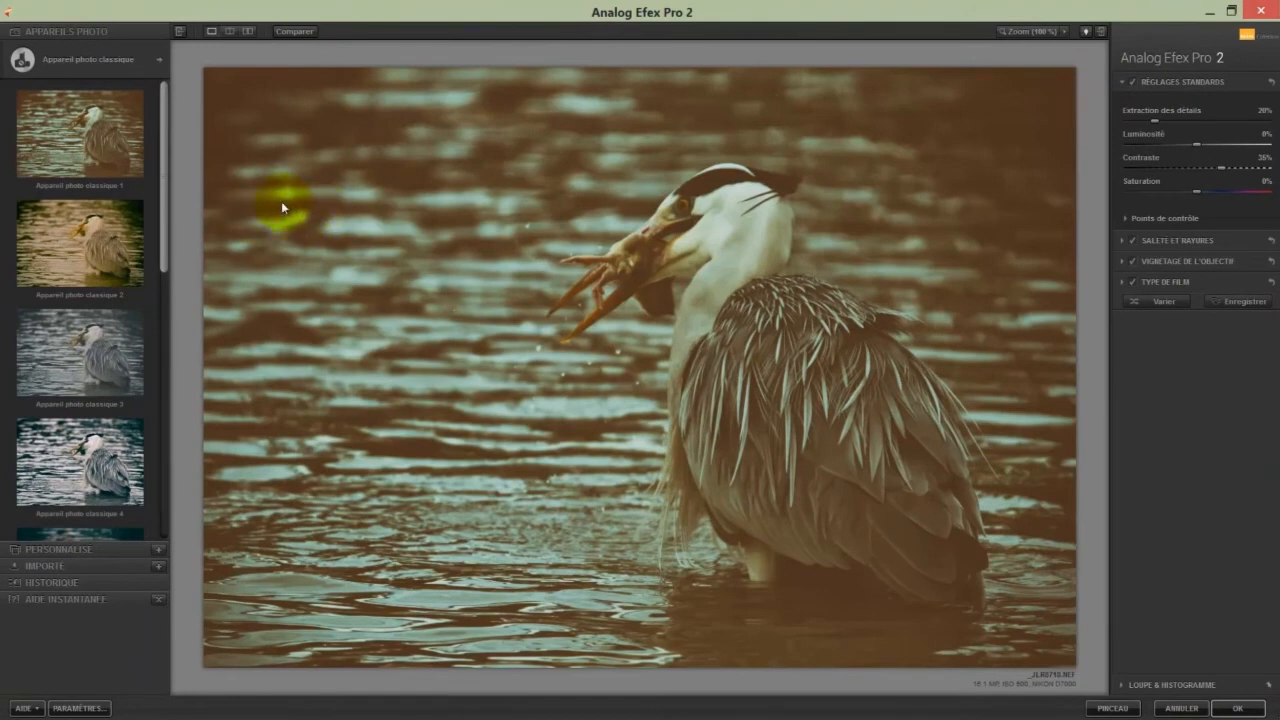
mouse_move(138, 60)
click(89, 58)
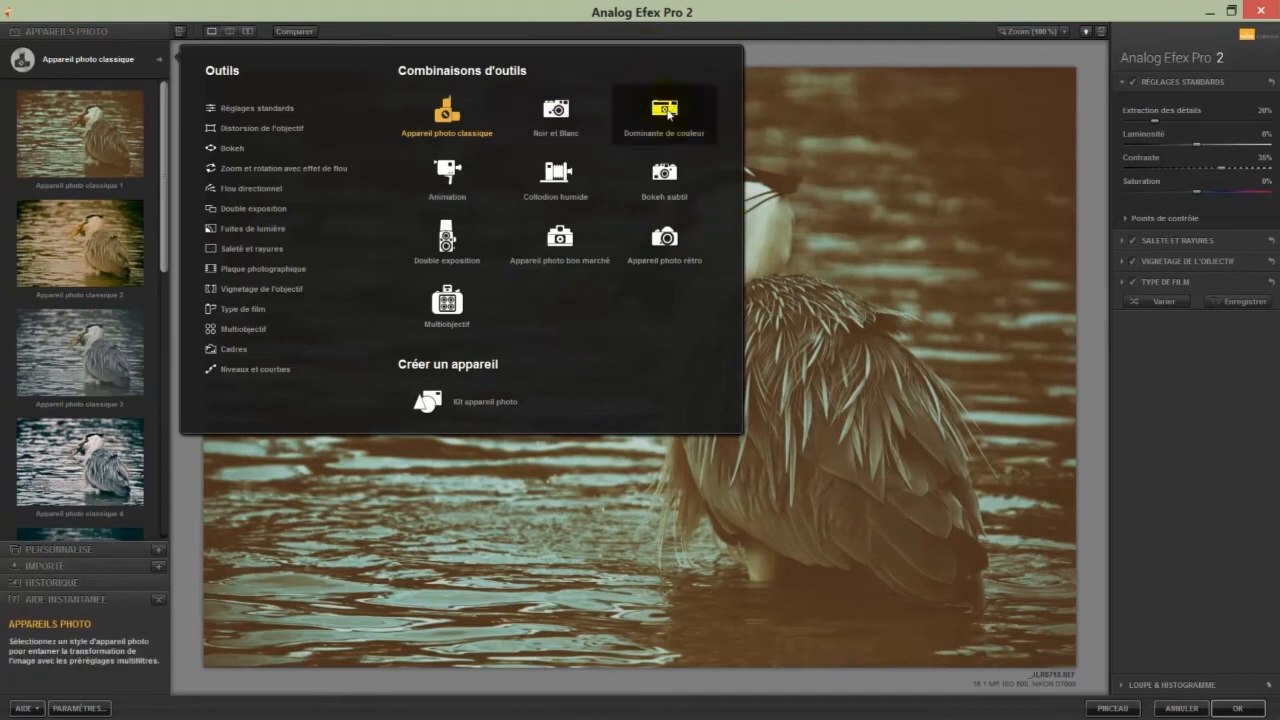
click(666, 110)
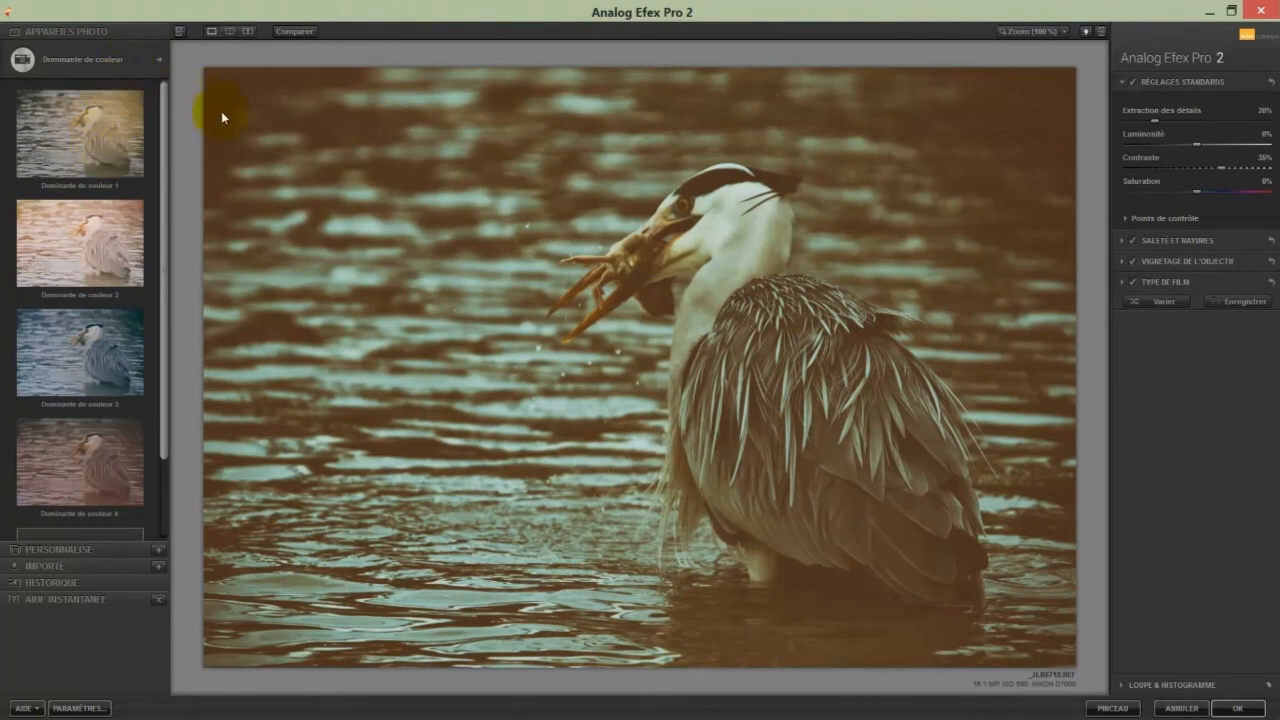
click(82, 137)
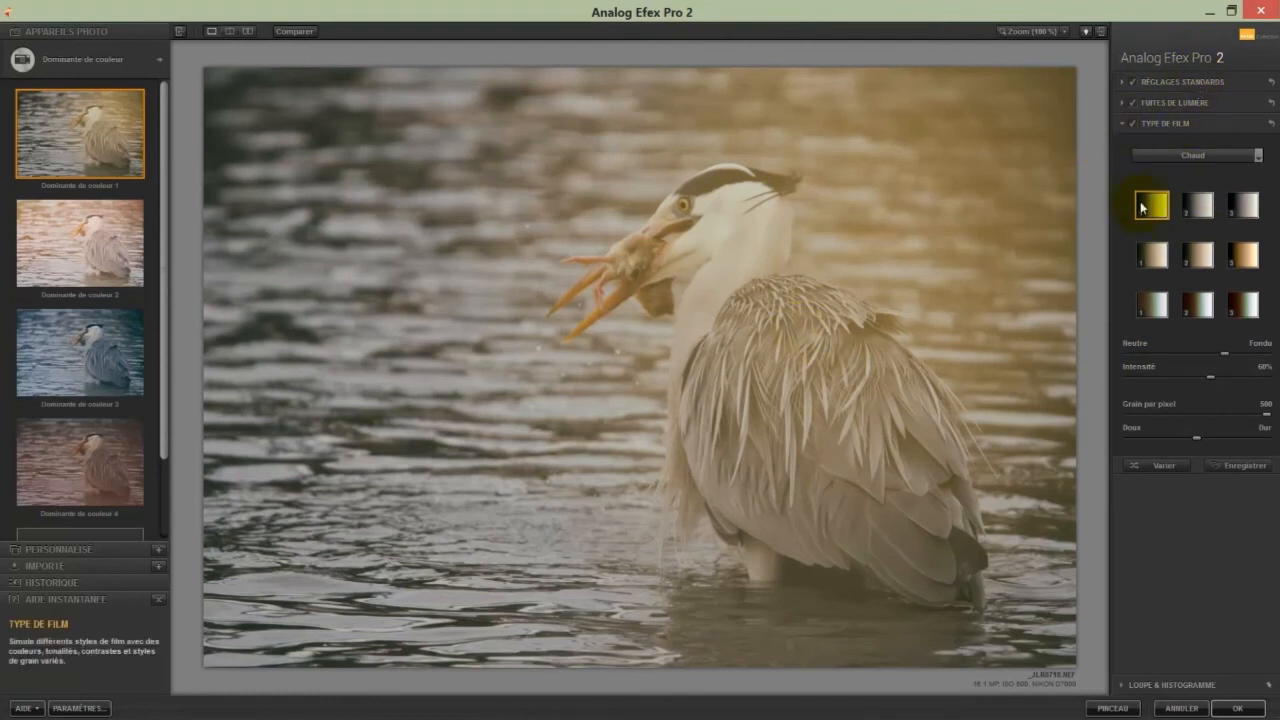
Step: Try the second and third film types of the first Chaud row, and the third of its last row
click(1203, 207)
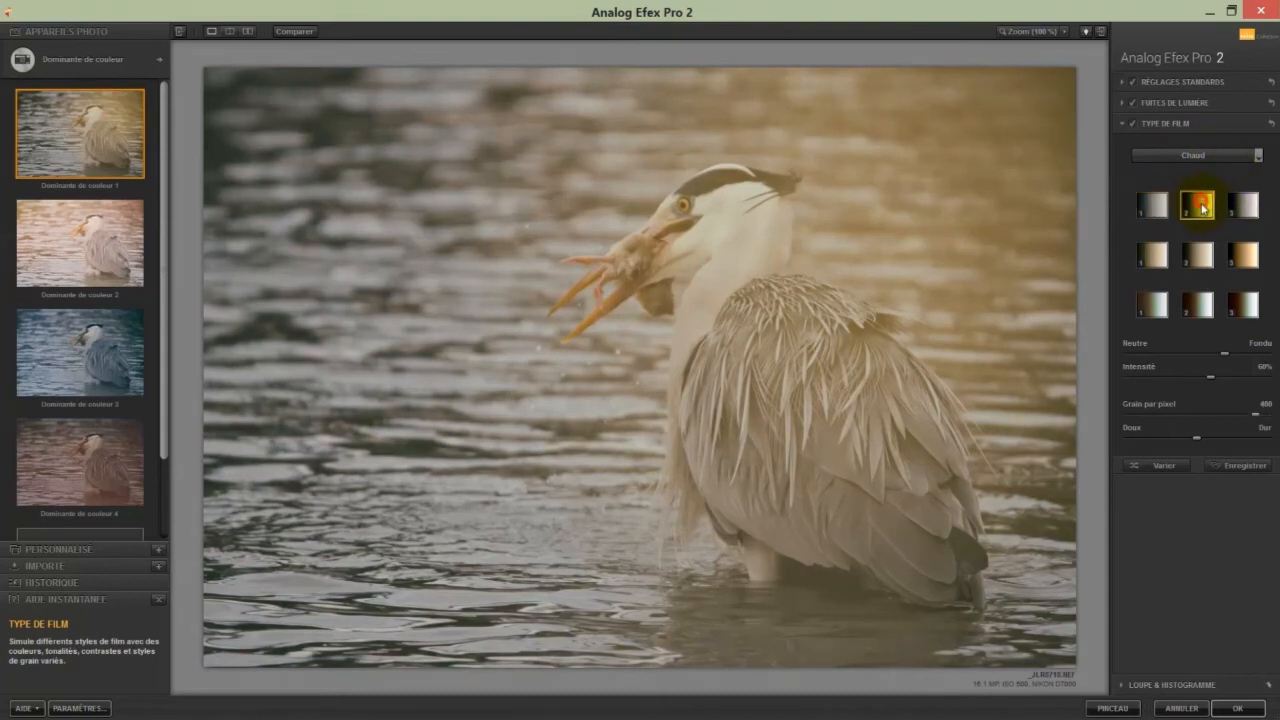
click(1246, 208)
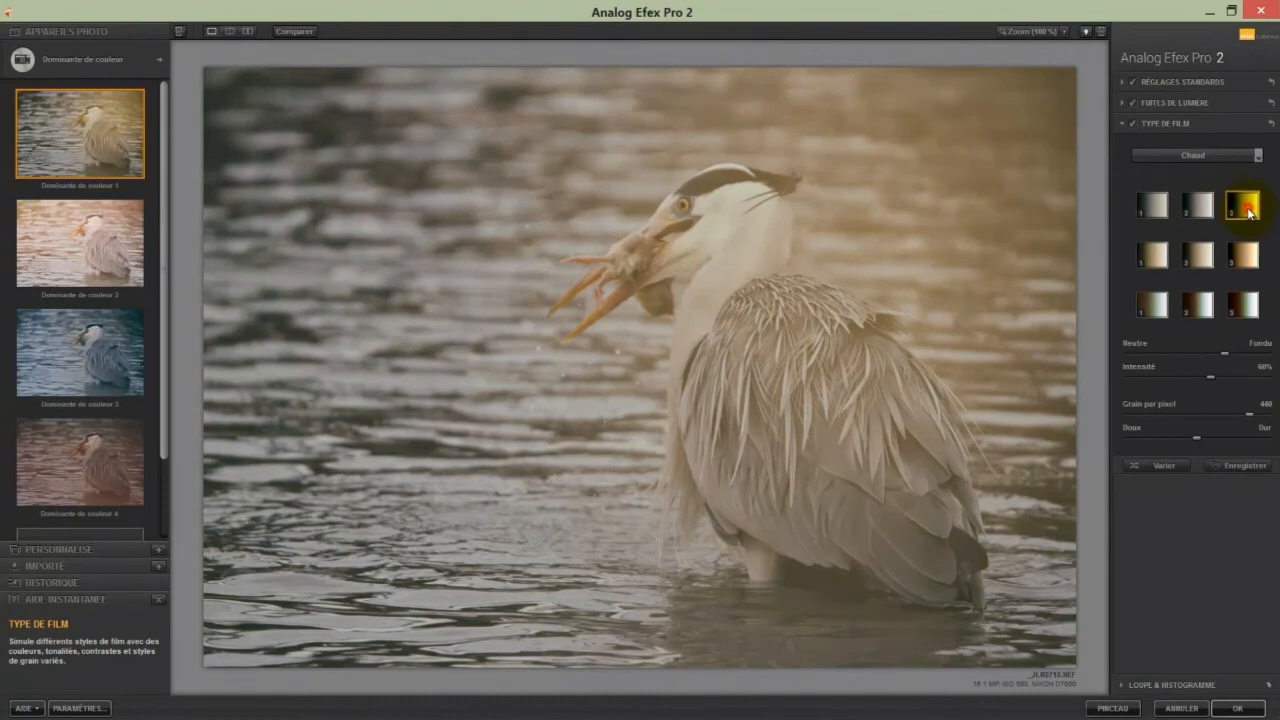
click(1242, 308)
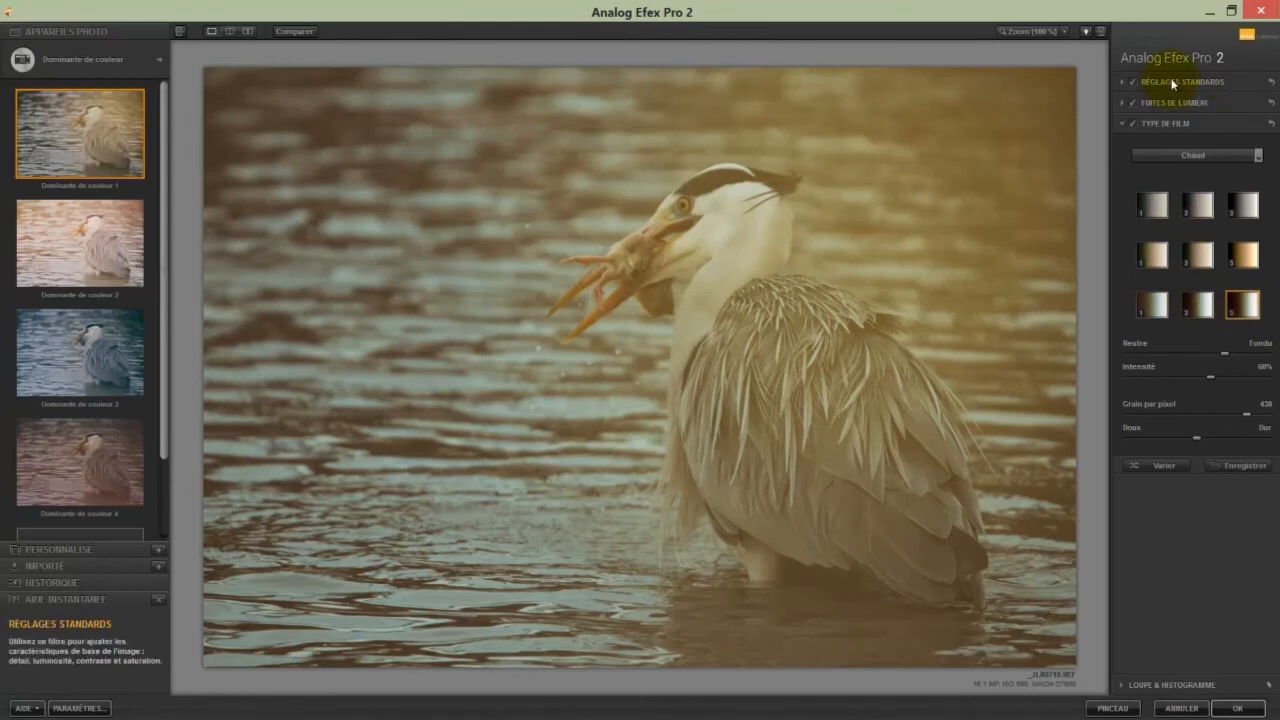
Step: Look over the standard settings and apply the first Doux light leak to the heron photo
click(1250, 82)
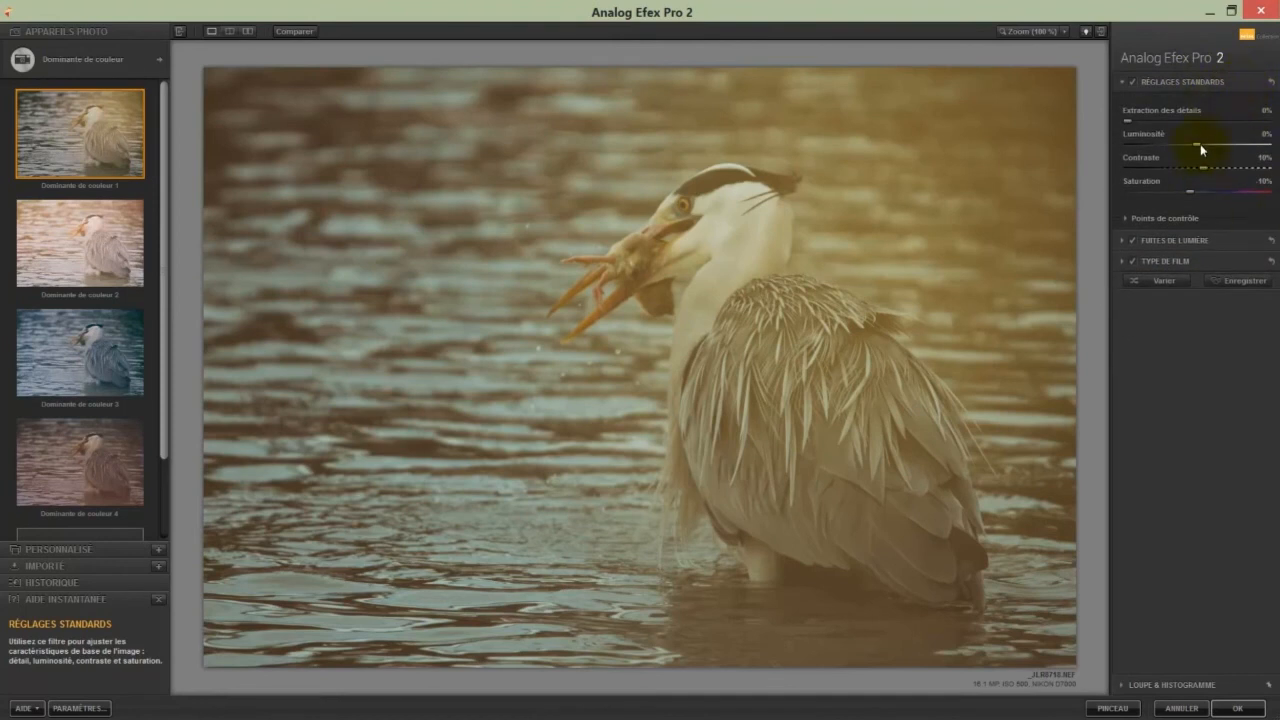
click(1224, 240)
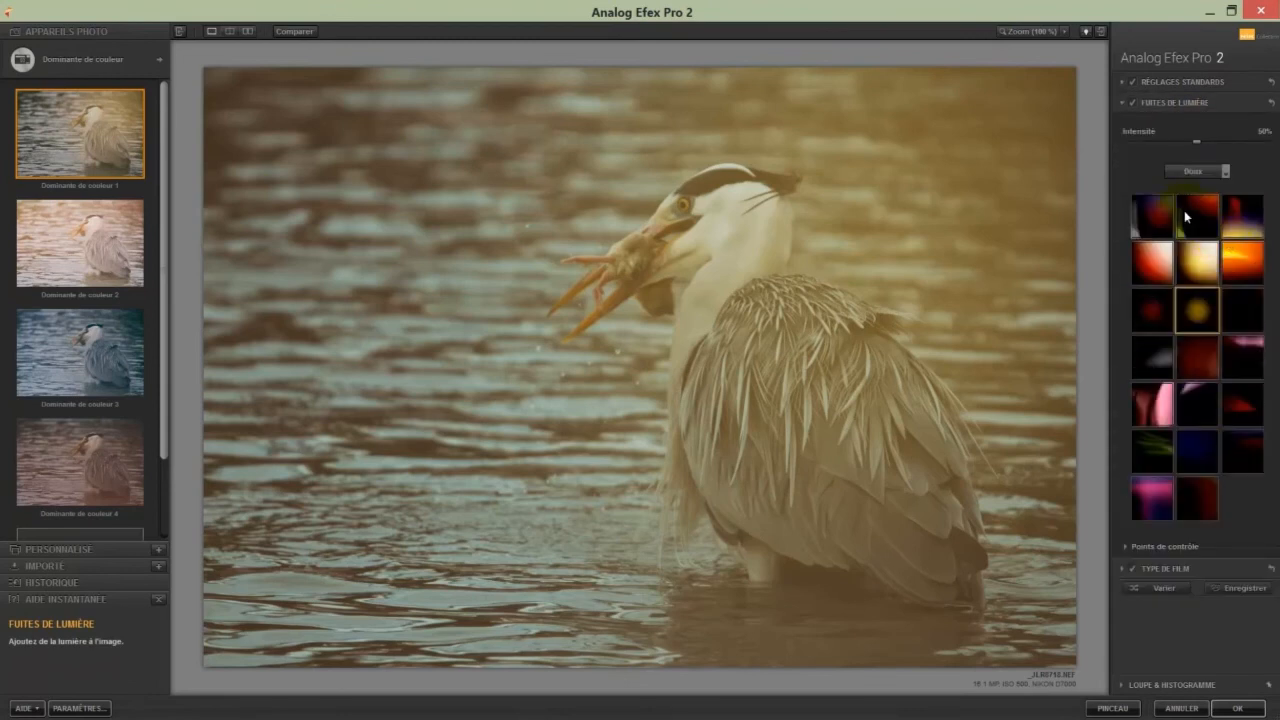
click(1161, 224)
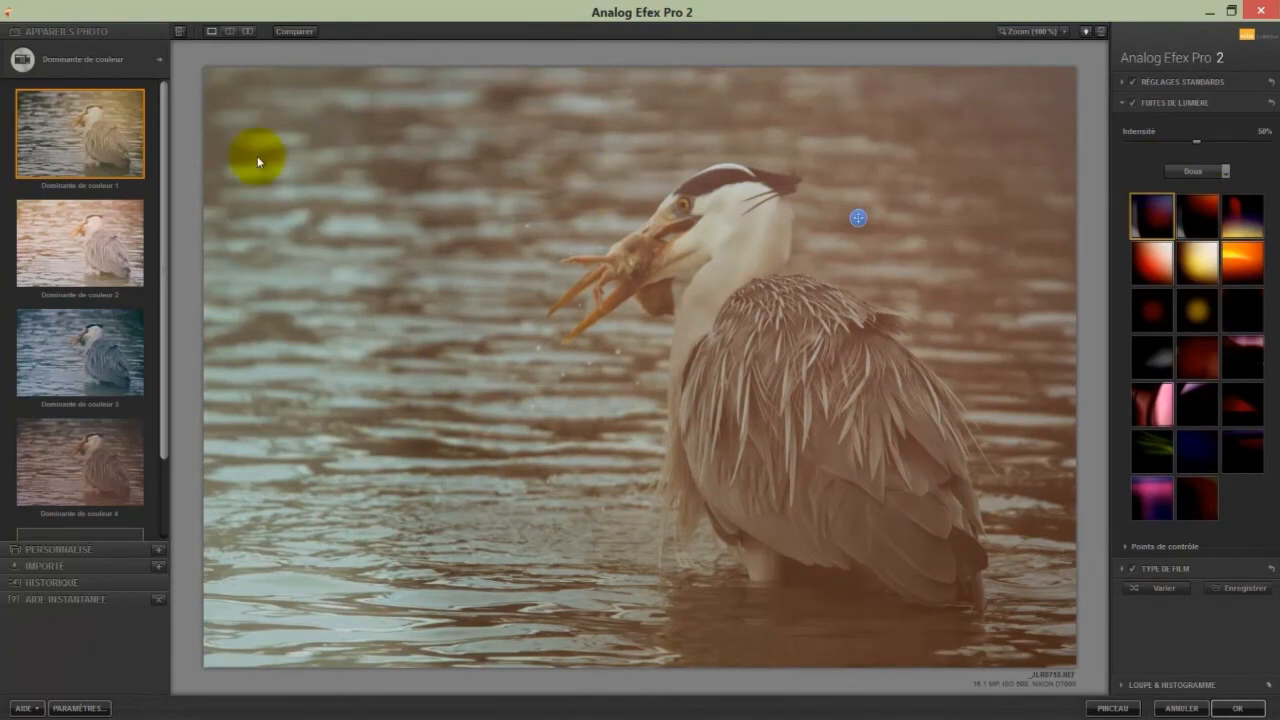
Step: Apply the preset Dominante de couleur 3 with the second film type in the last Délicat row, shifted towards Neutre
click(84, 362)
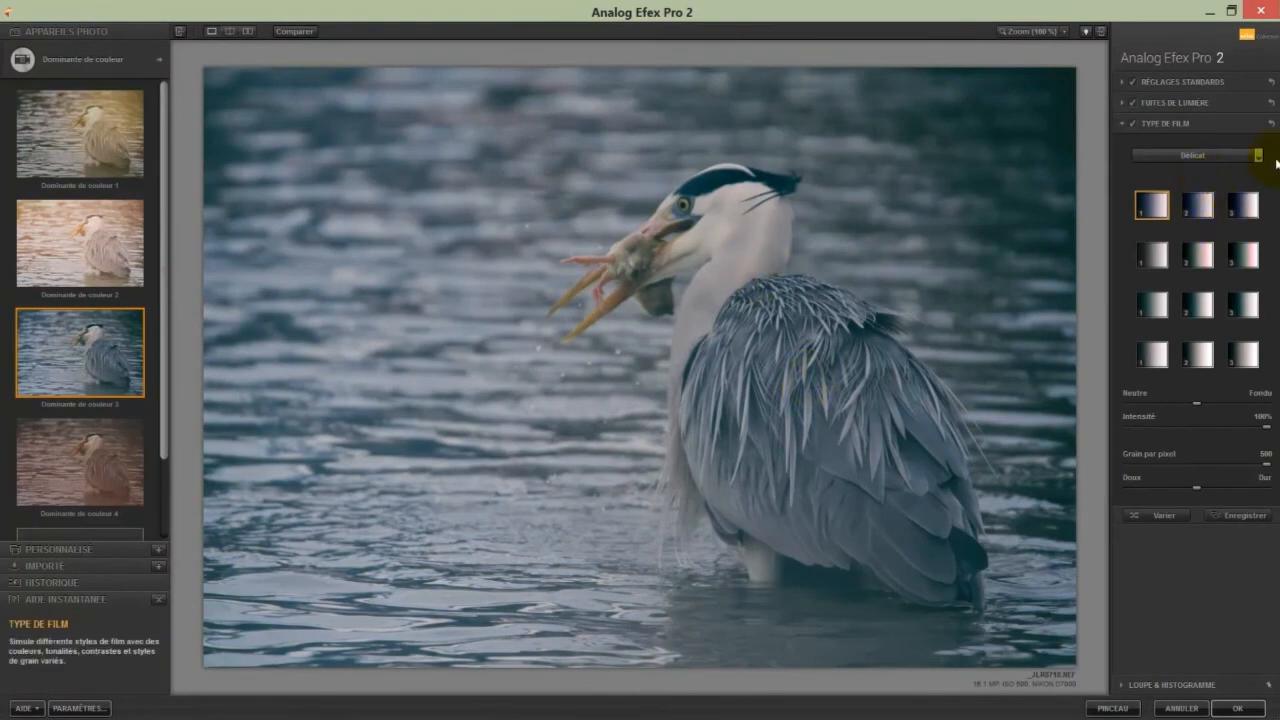
click(1198, 354)
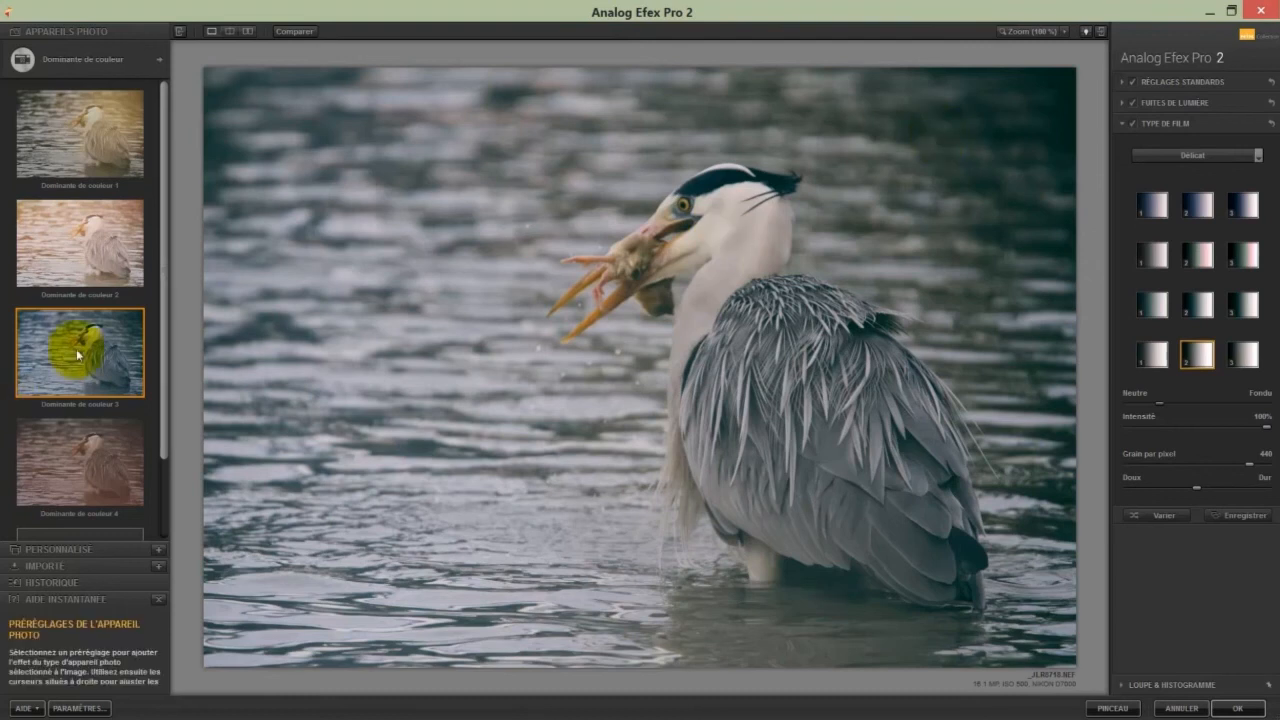
Step: Compare the heron before and after in split view and in two-image view, and return to the single-image view
click(229, 33)
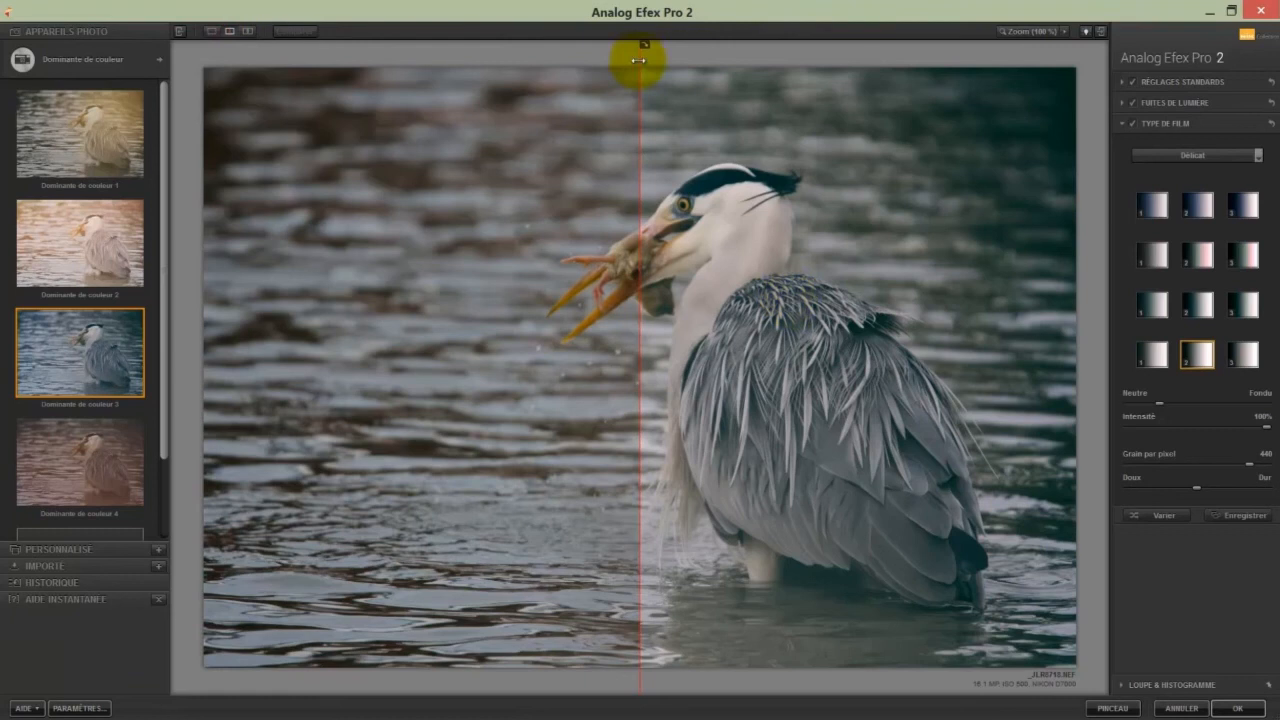
drag(638, 60, 668, 60)
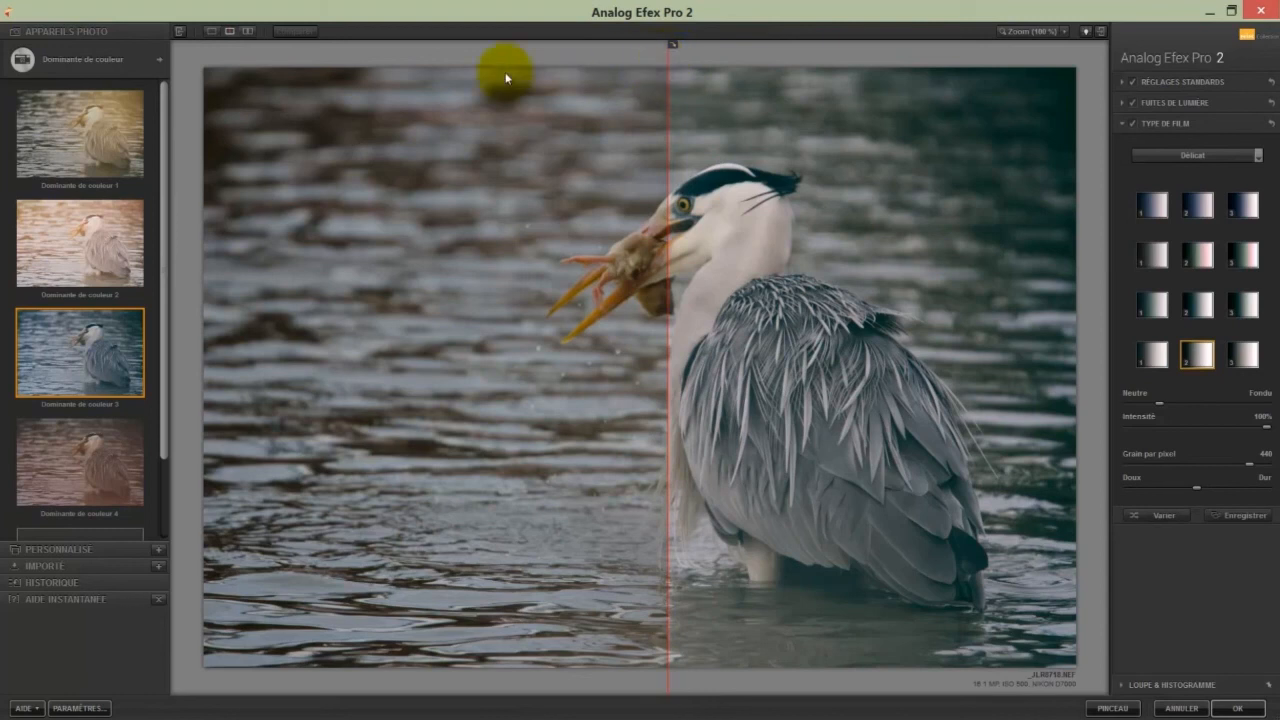
click(248, 30)
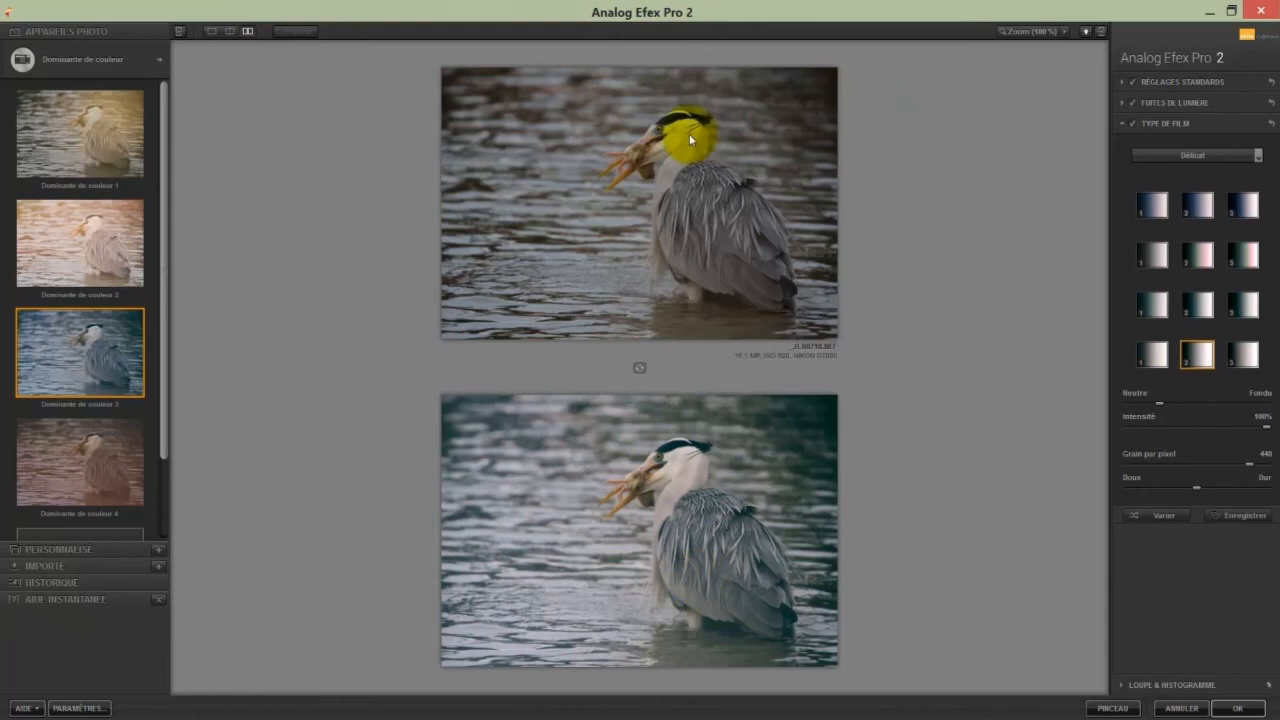
click(211, 31)
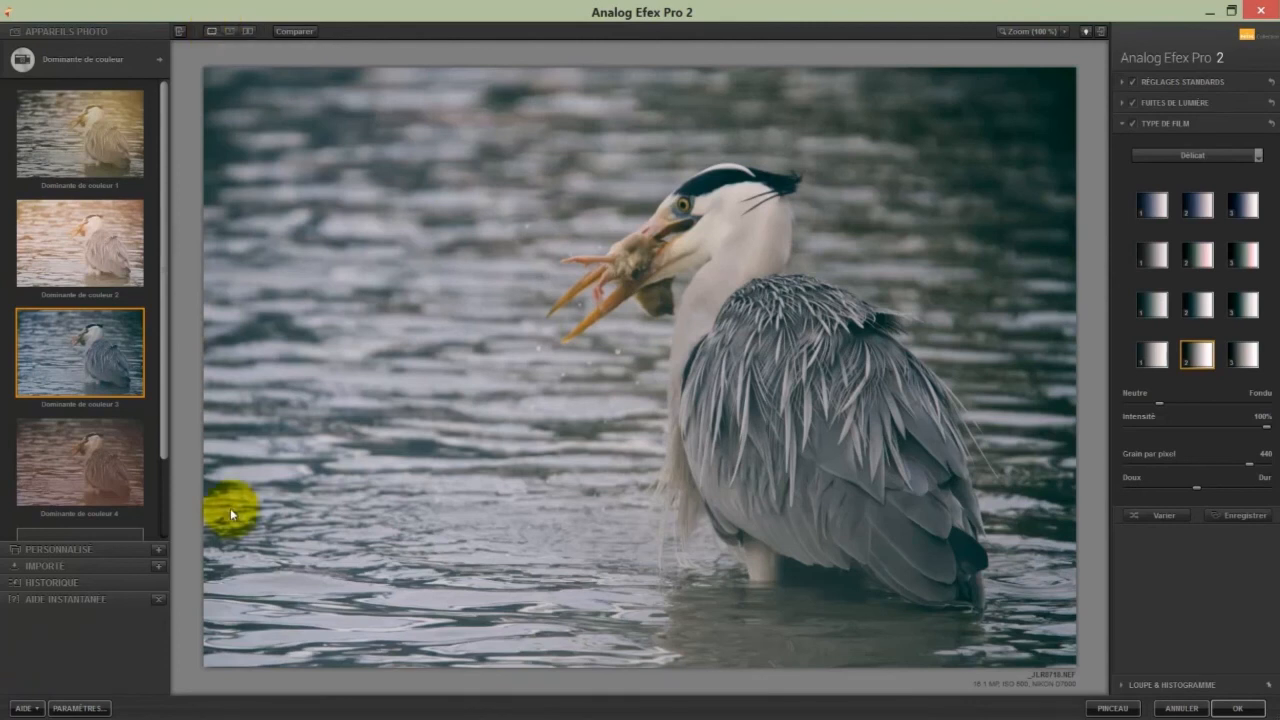
Step: Save the current heron settings as a custom preset named "Analog" in the Personnalisé library
click(100, 549)
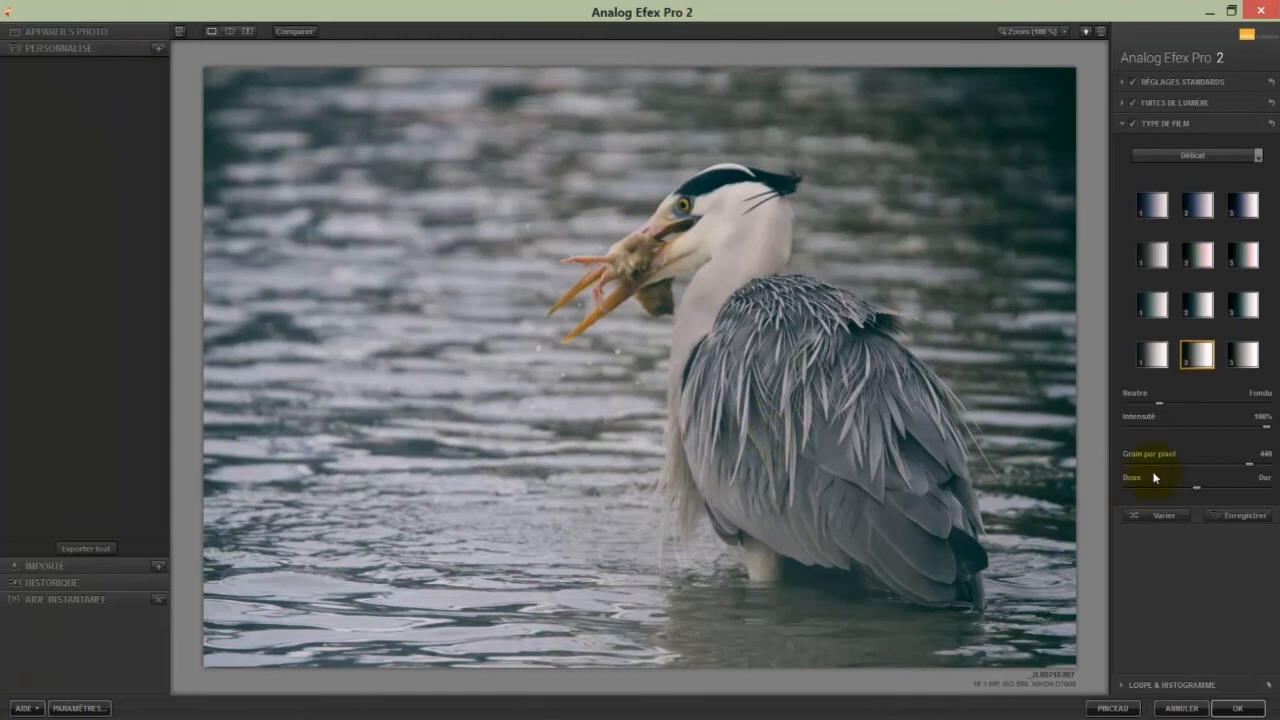
click(1232, 516)
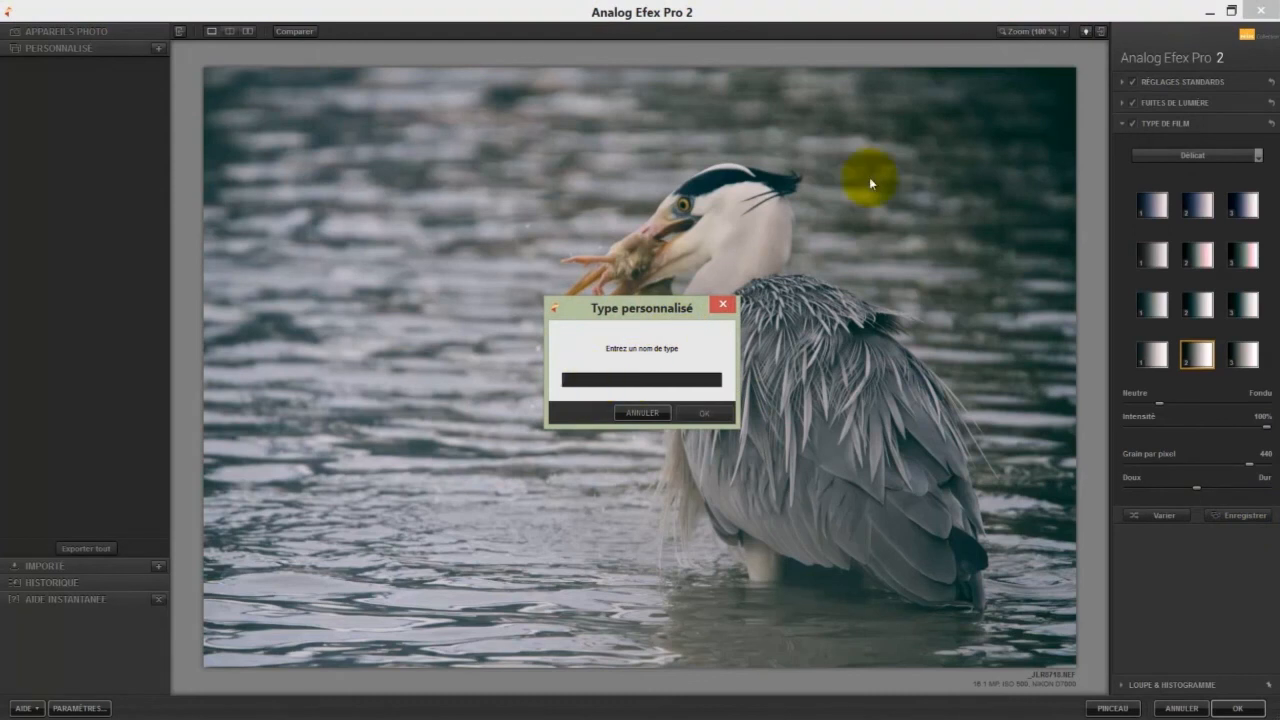
text(te)
click(705, 414)
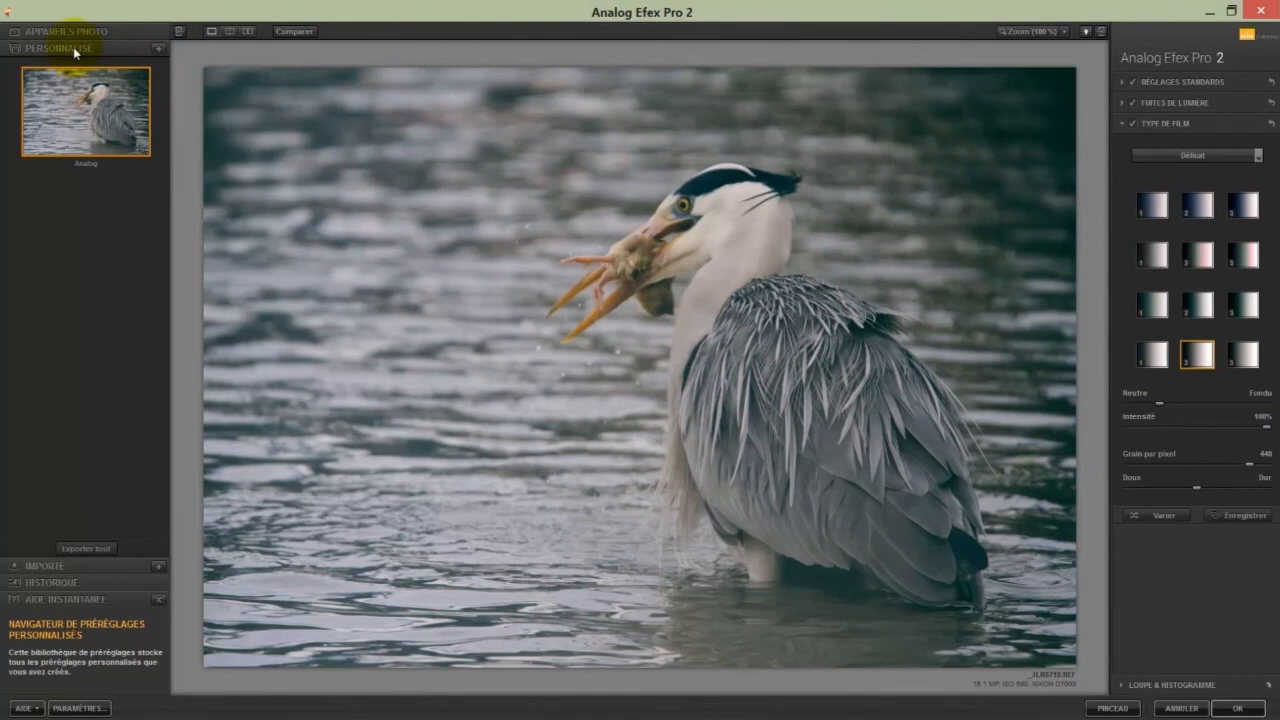
mouse_move(97, 113)
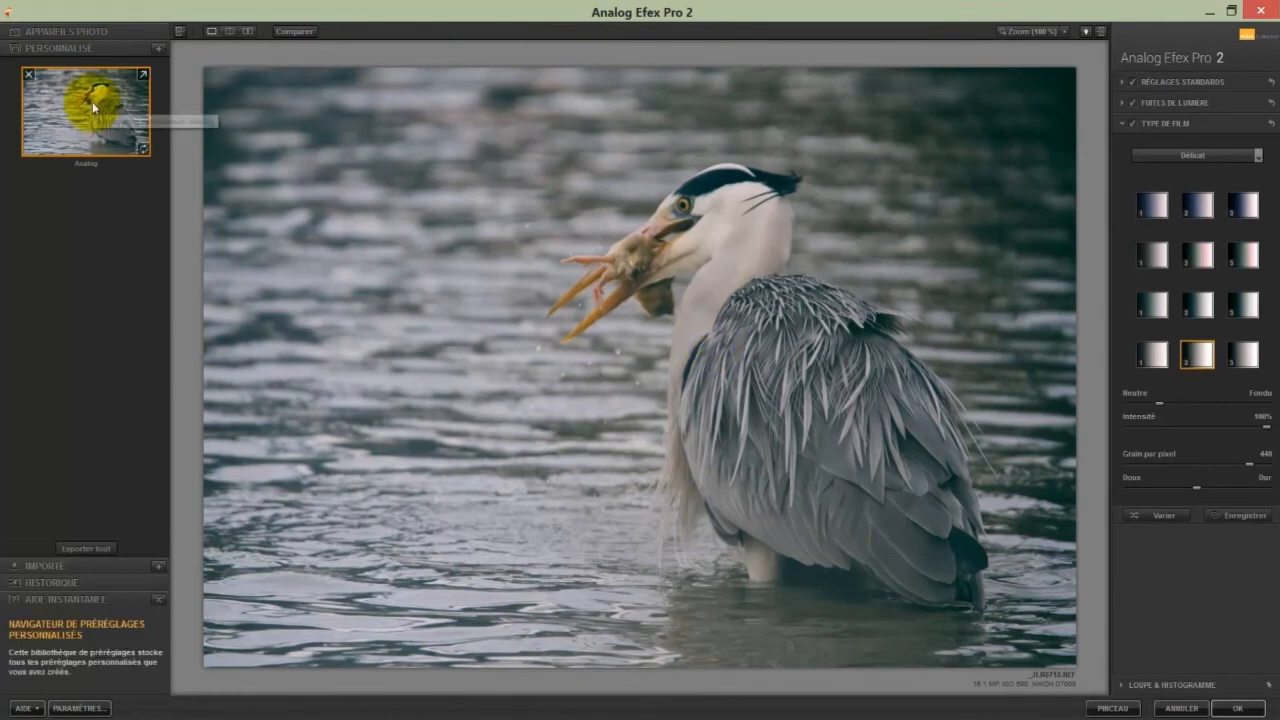
Step: Look over the Importé presets and revert the heron photo to the history state Appareil photo classique 1
click(93, 566)
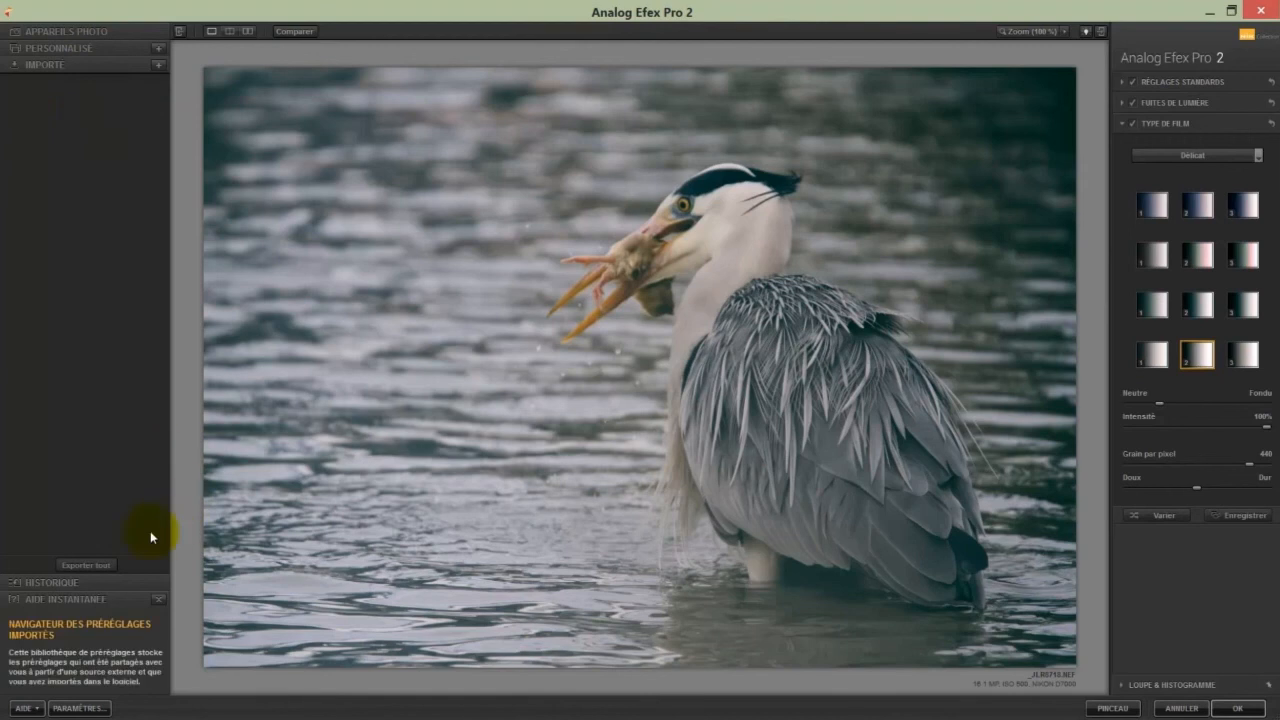
click(90, 583)
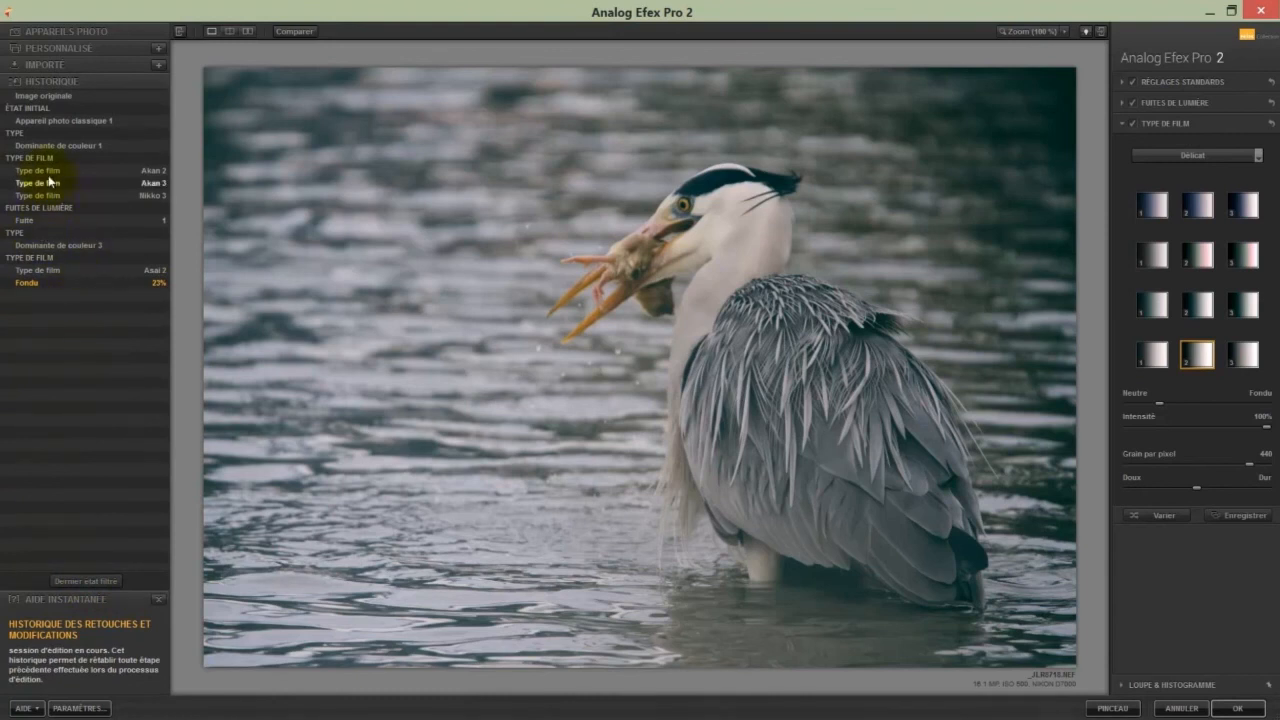
click(54, 120)
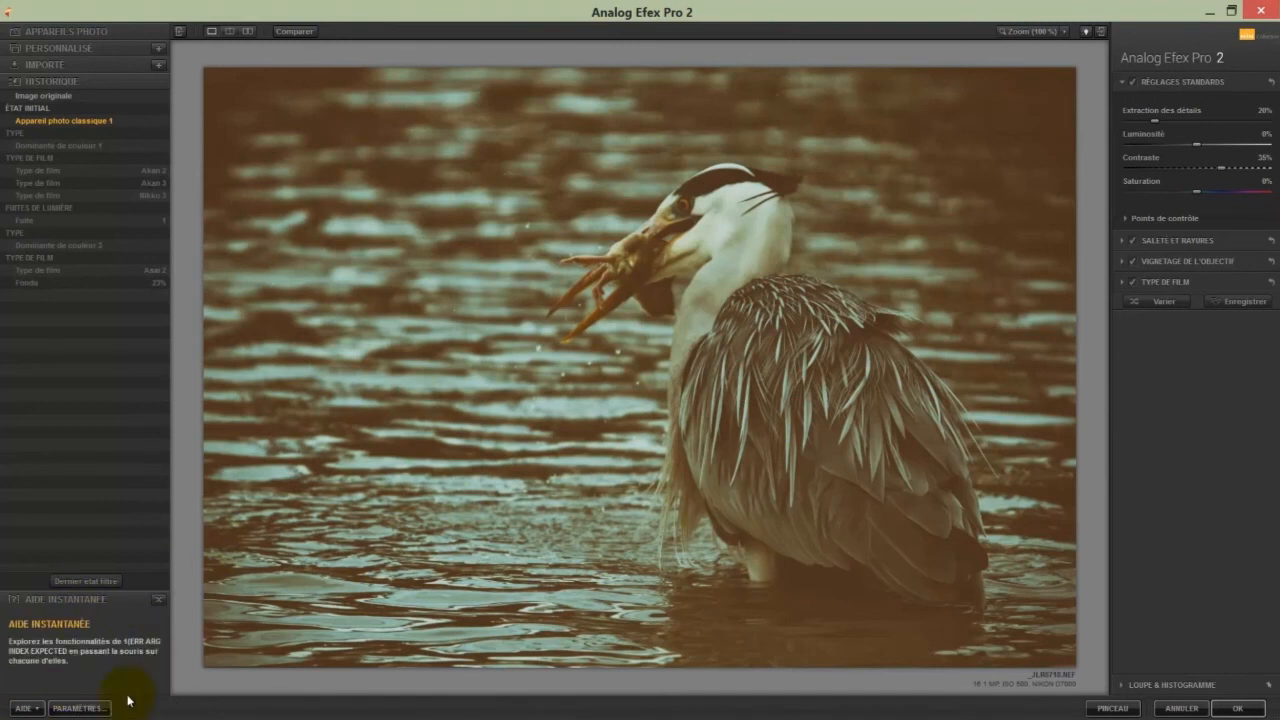
Step: Review all sections of the program settings, set the filtered effect to apply to a separate layer after OK, and accept
click(77, 709)
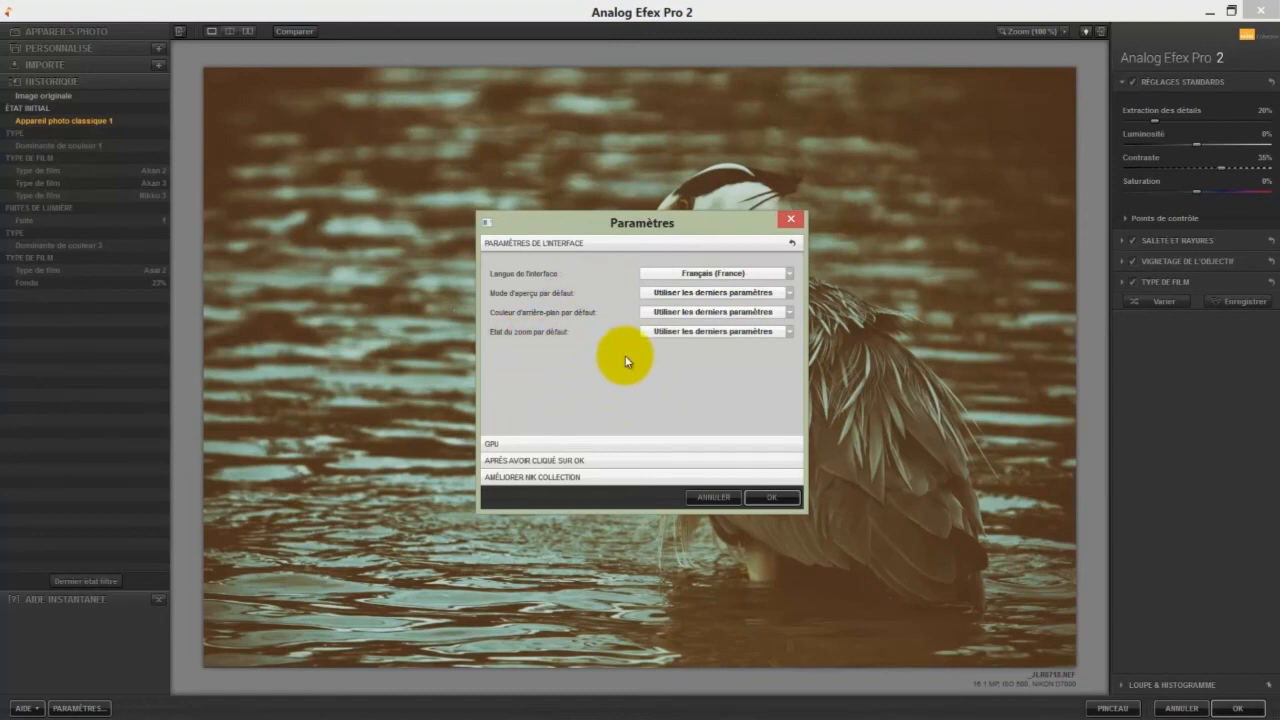
click(510, 443)
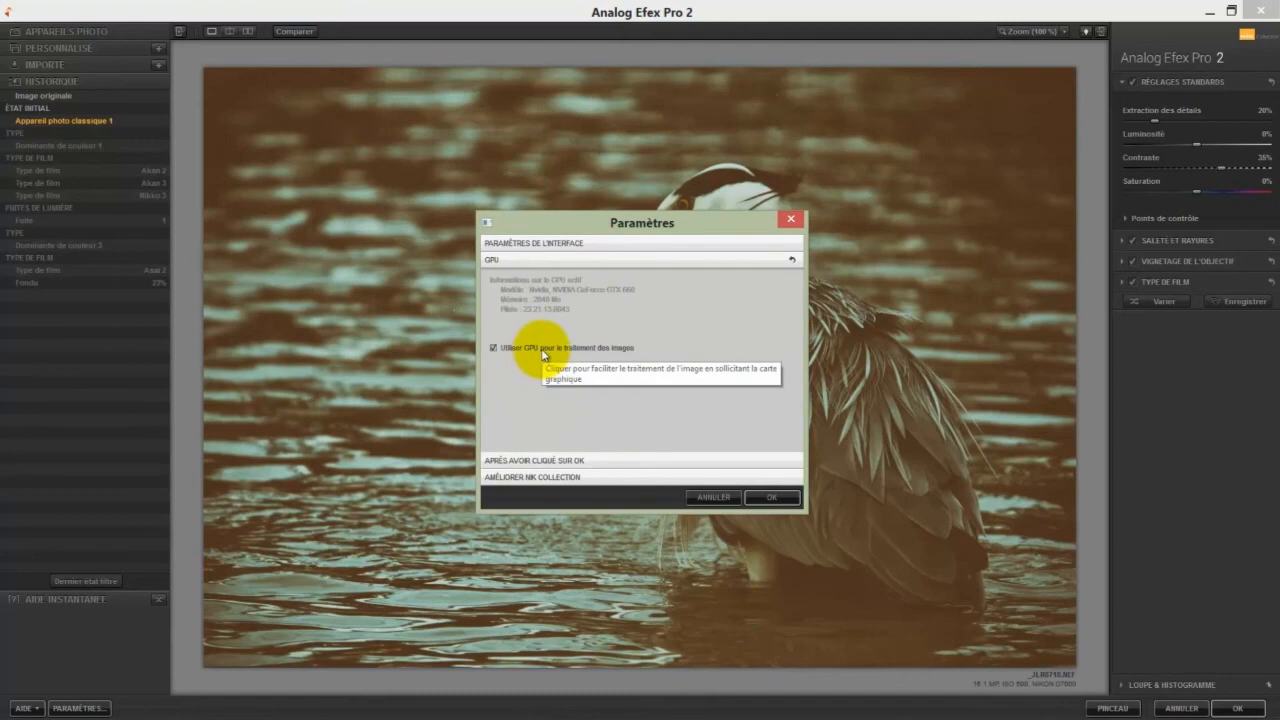
click(596, 461)
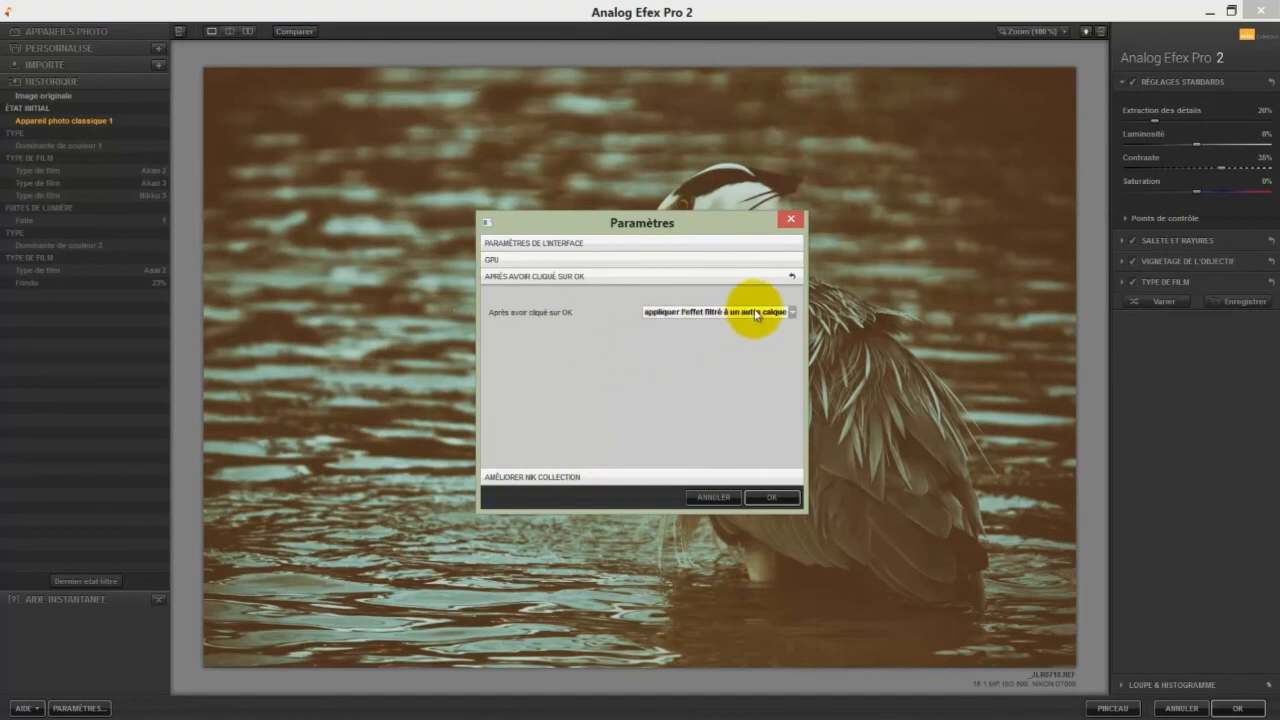
click(794, 314)
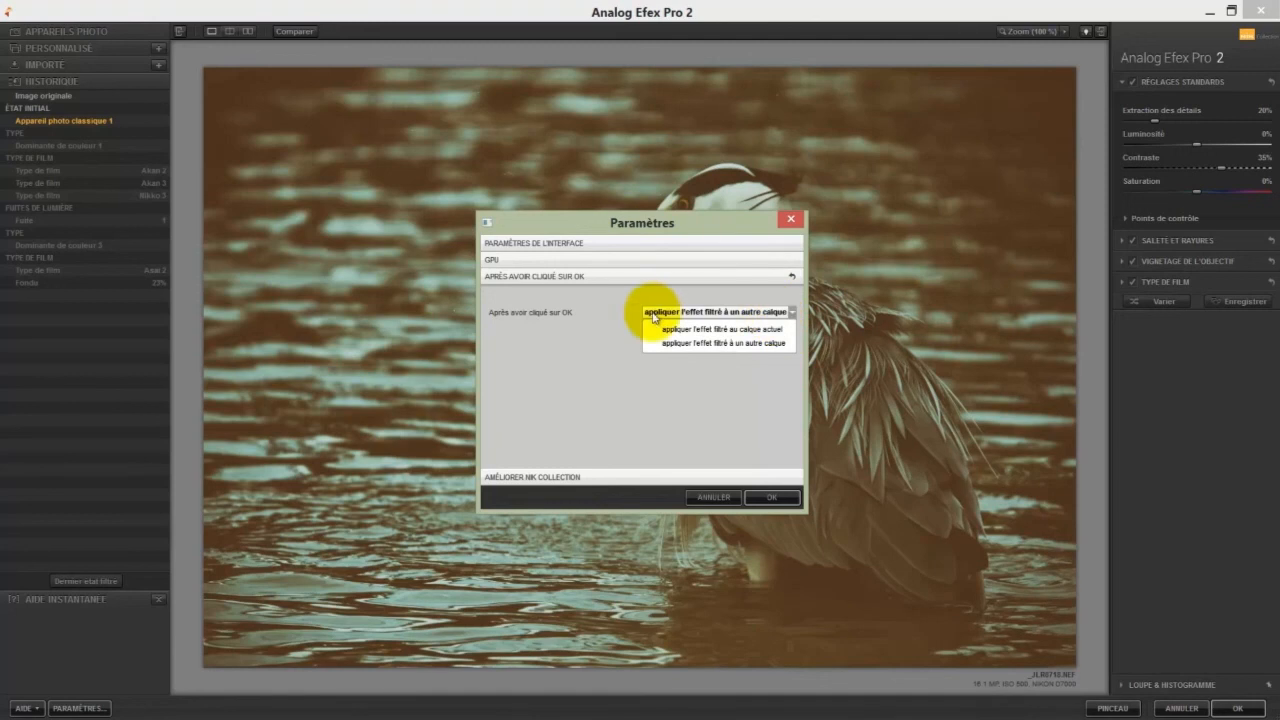
click(725, 342)
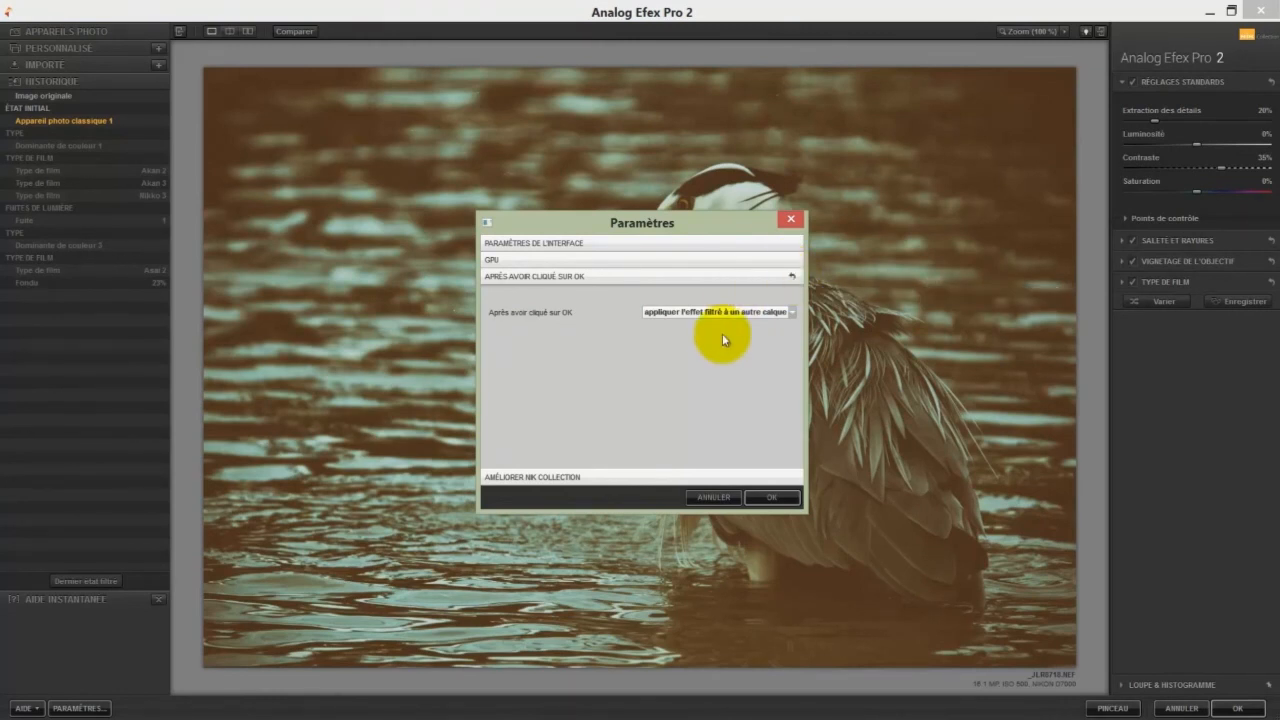
click(556, 478)
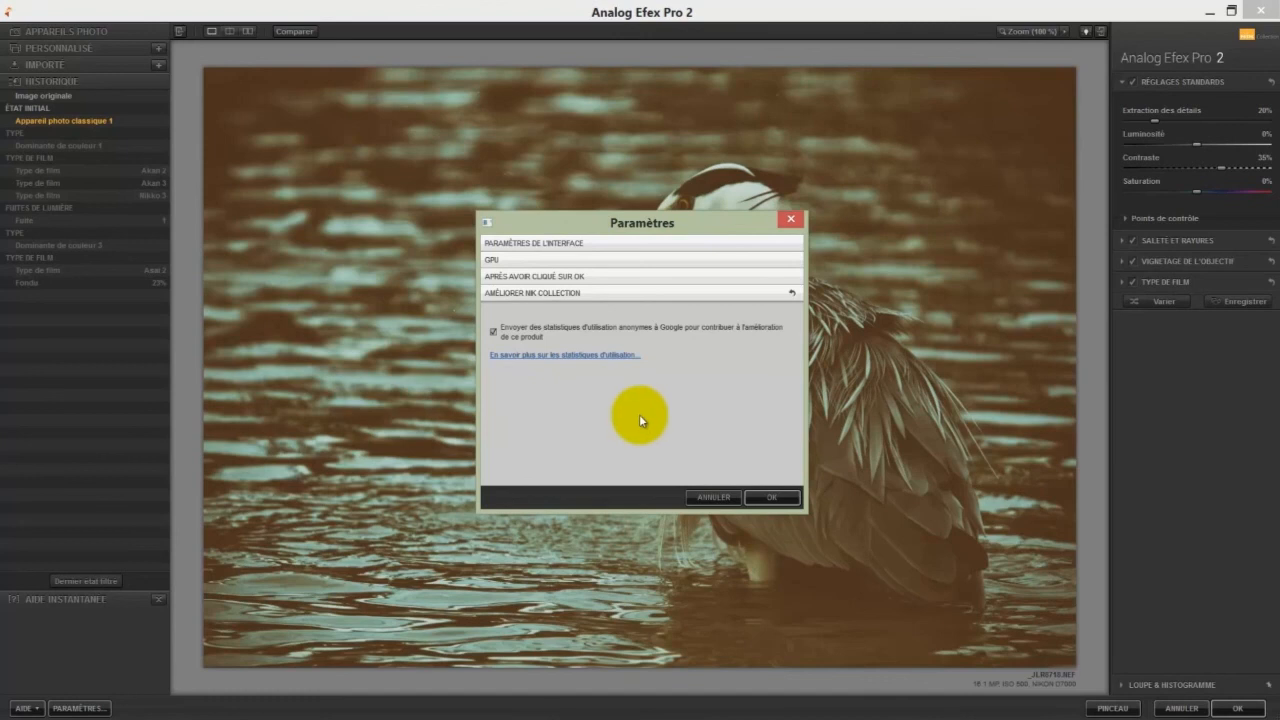
click(776, 499)
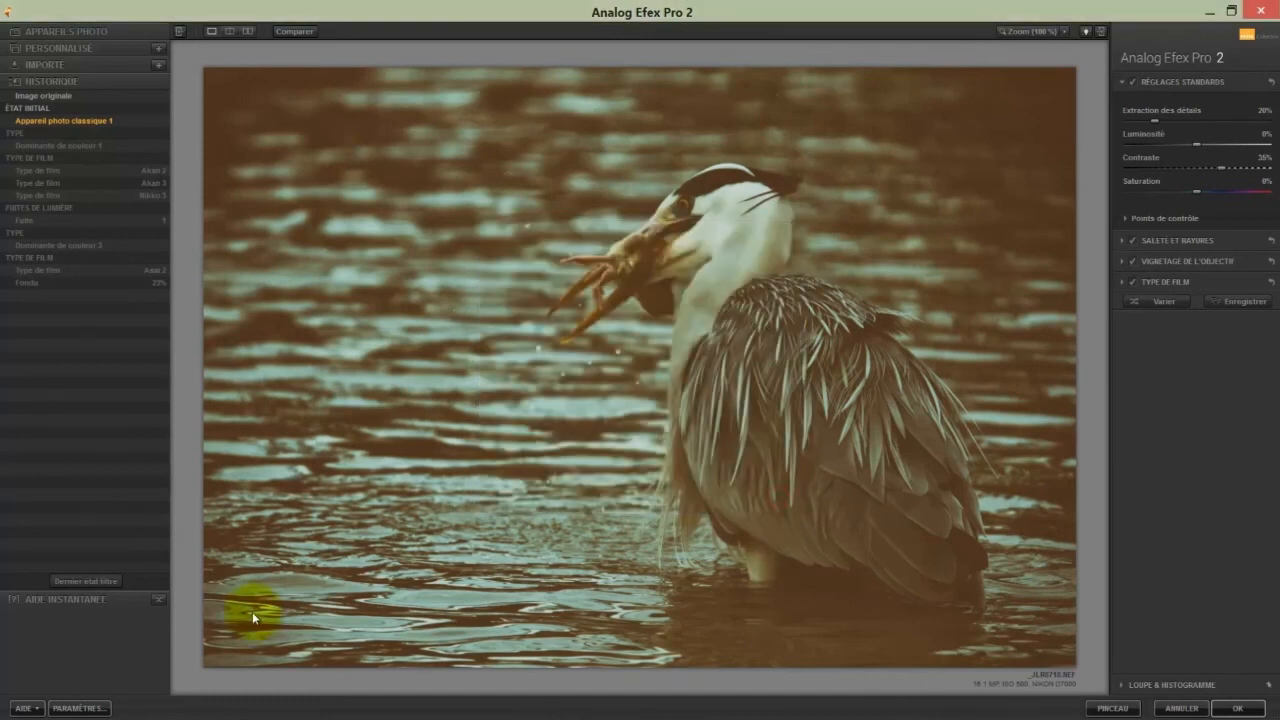
click(32, 708)
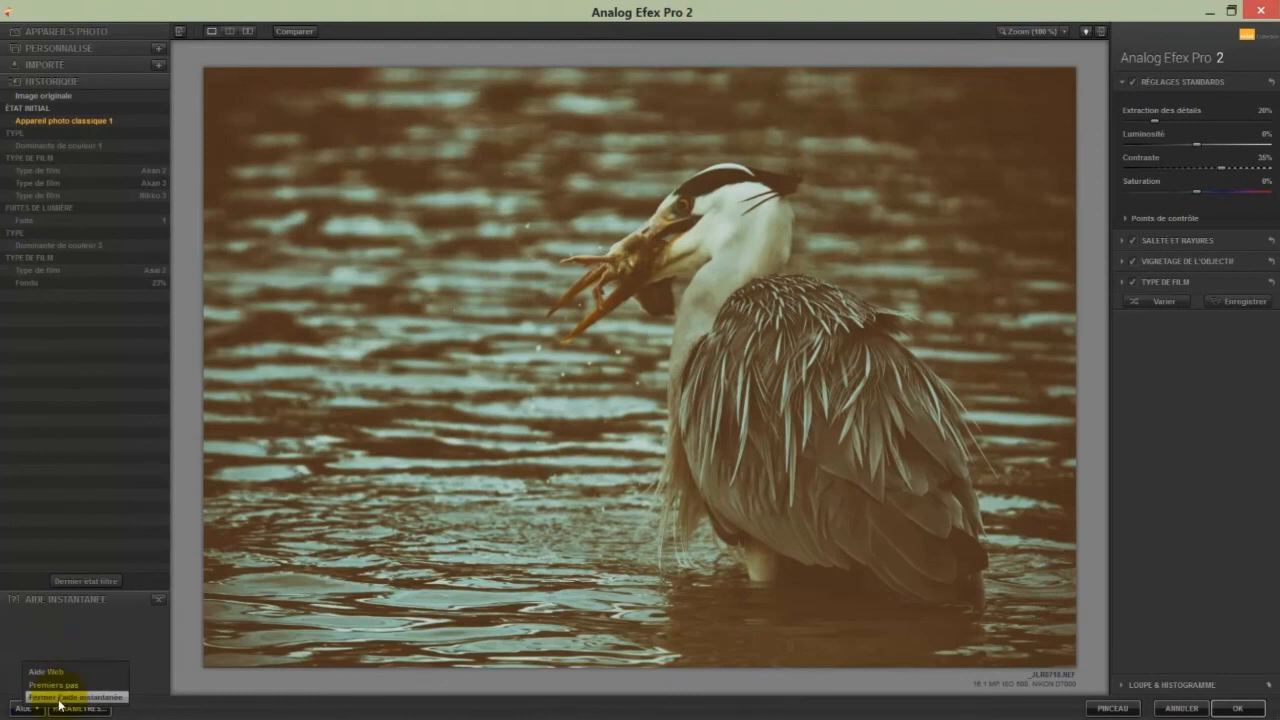
click(157, 687)
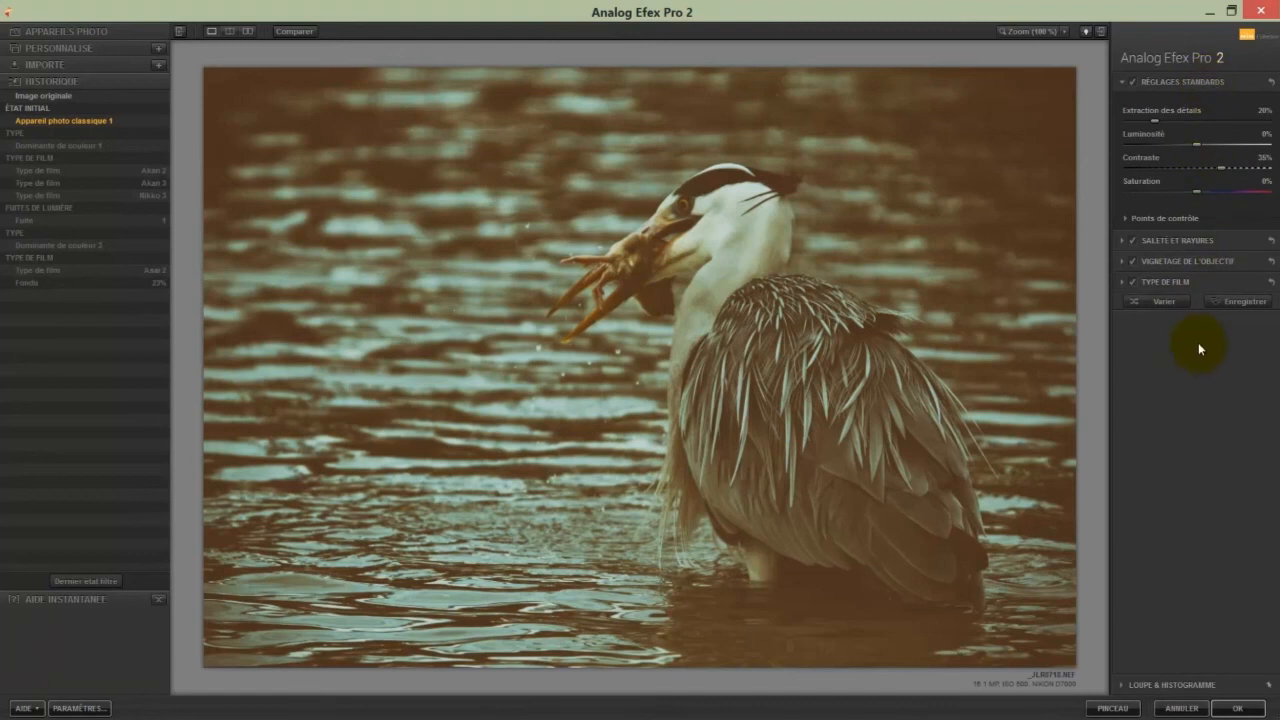
Step: Try random variations of the Appareil photo classique 1 settings on the heron photo and undo them
click(1159, 301)
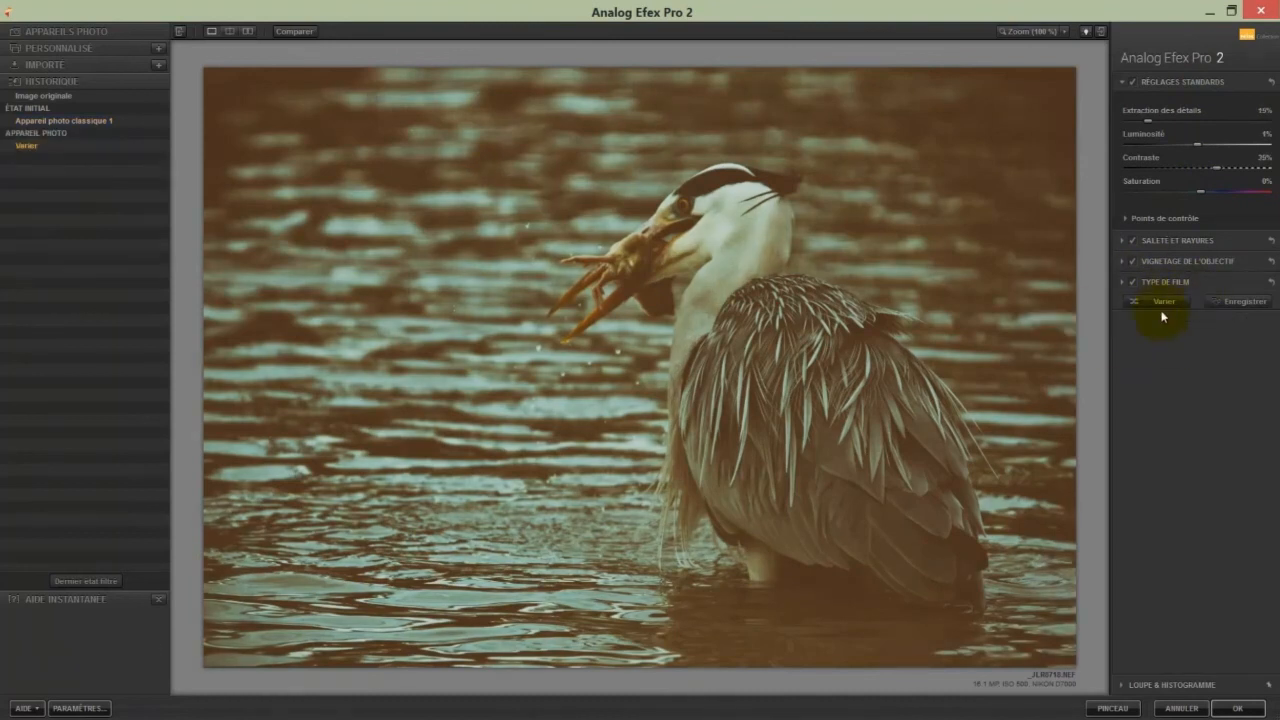
click(1157, 303)
key(ctrl+z)
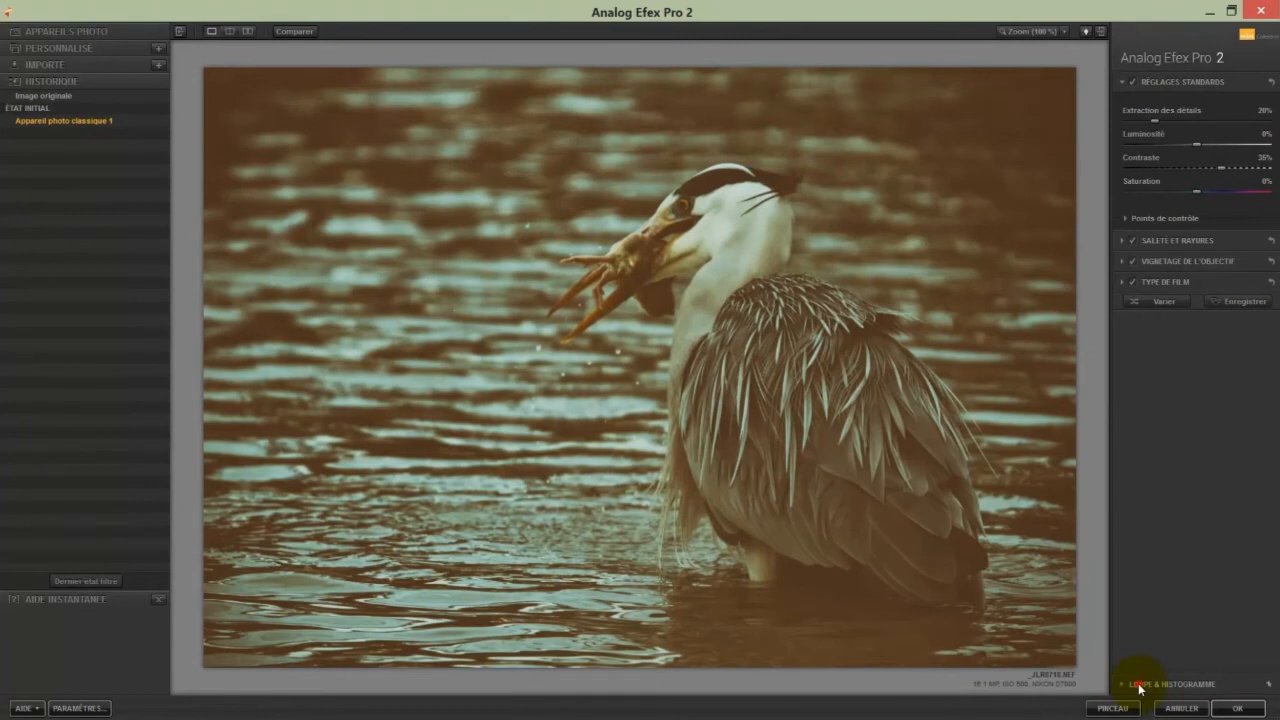
Step: Examine the heron photo's details with the loupe and its tonal distribution in the histogram, and collapse that section
click(1140, 686)
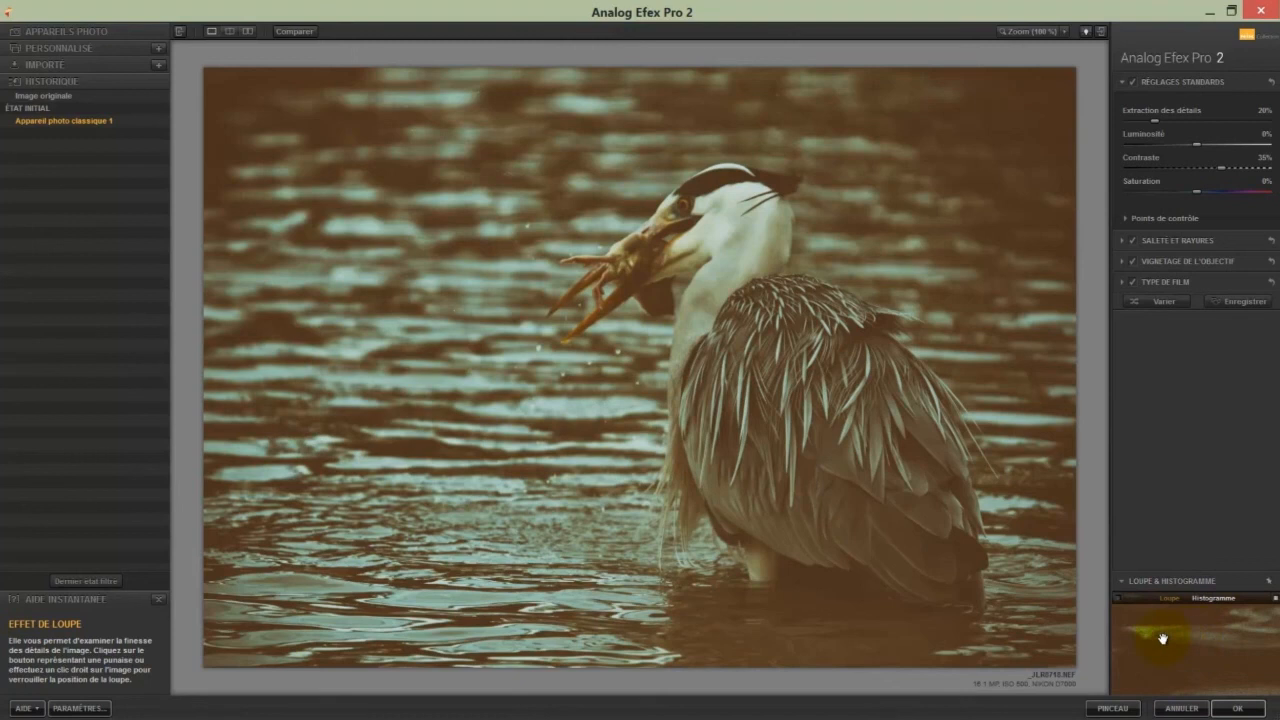
drag(1180, 638, 1203, 663)
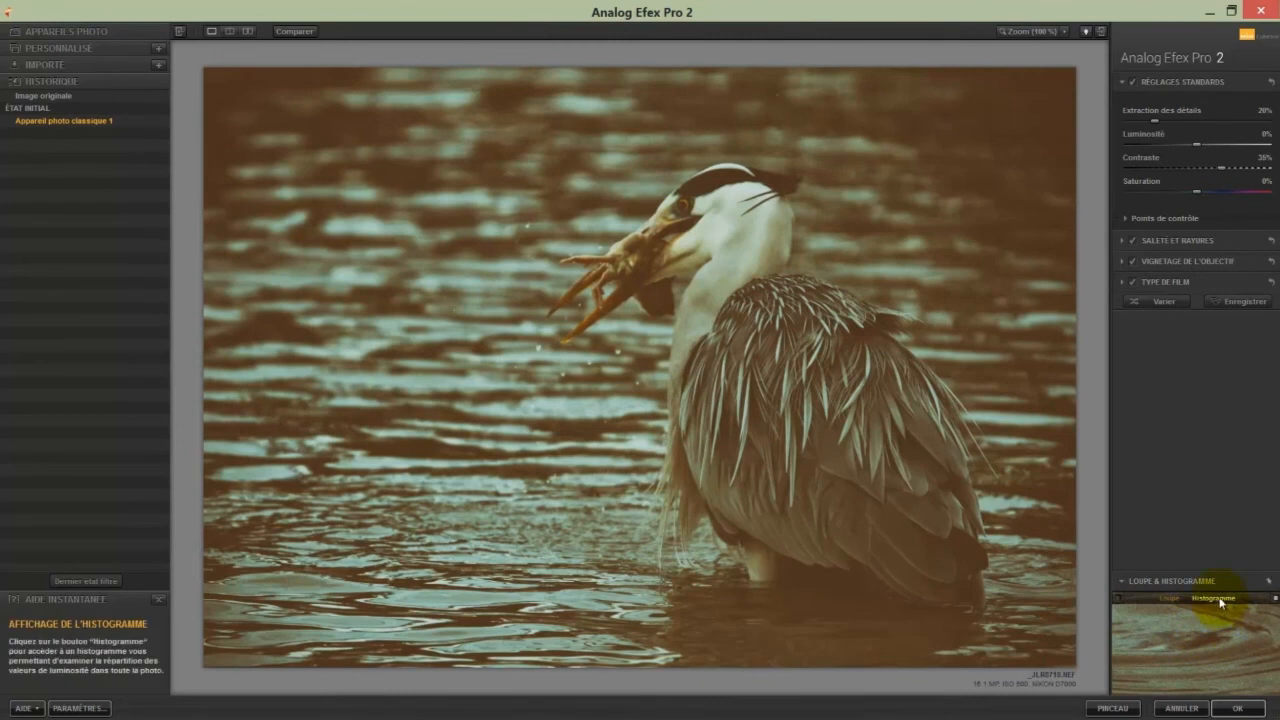
click(1218, 599)
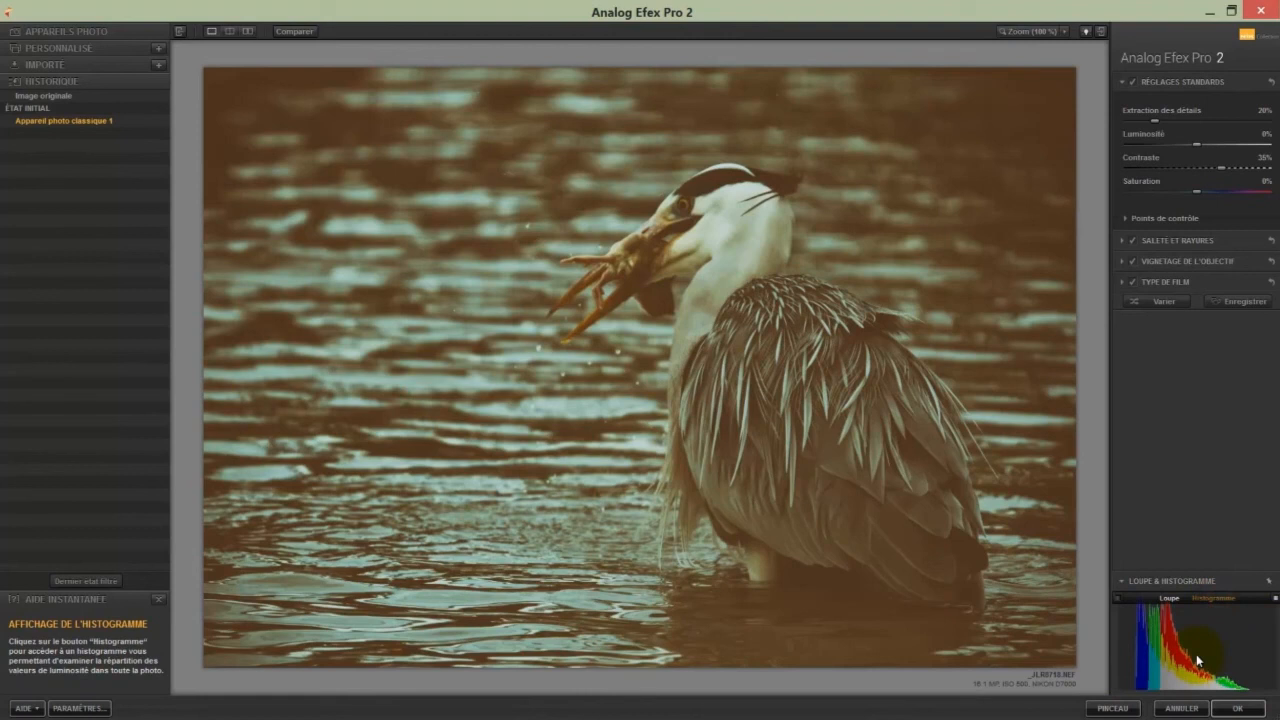
click(1122, 580)
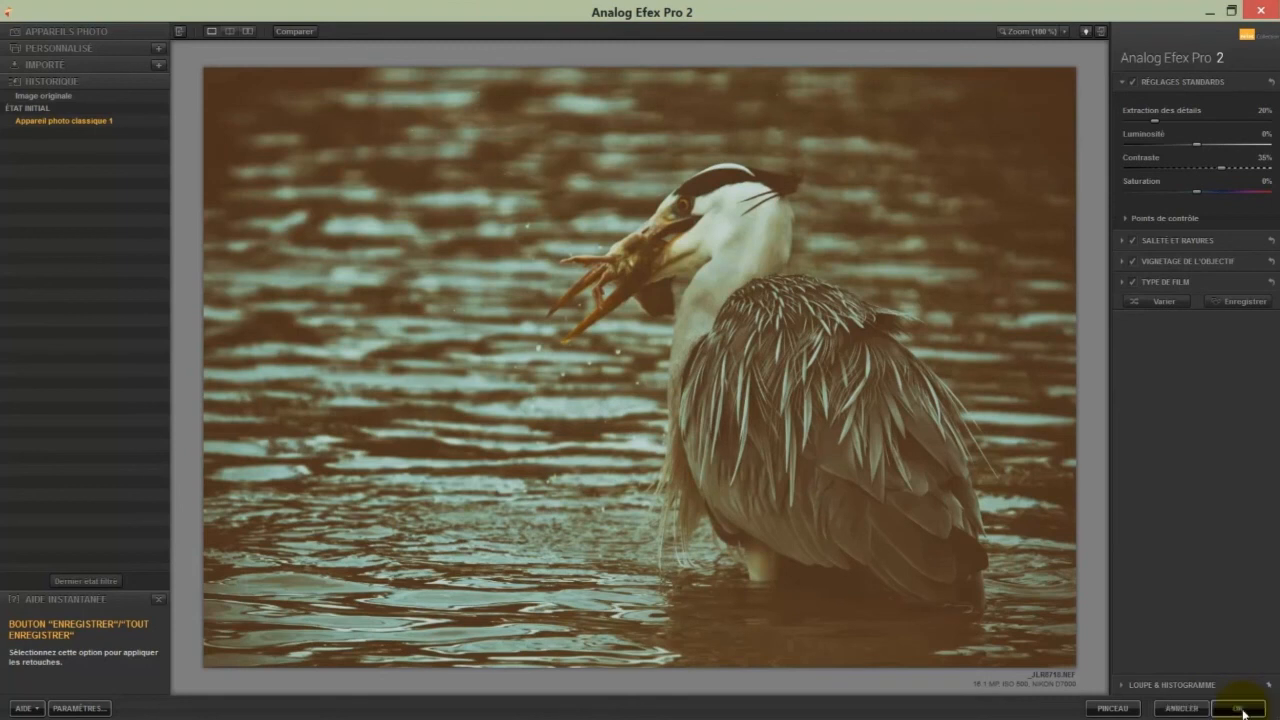
Step: Send the heron photo to Photoshop with a layer mask for brushing the effect on selectively
click(1112, 708)
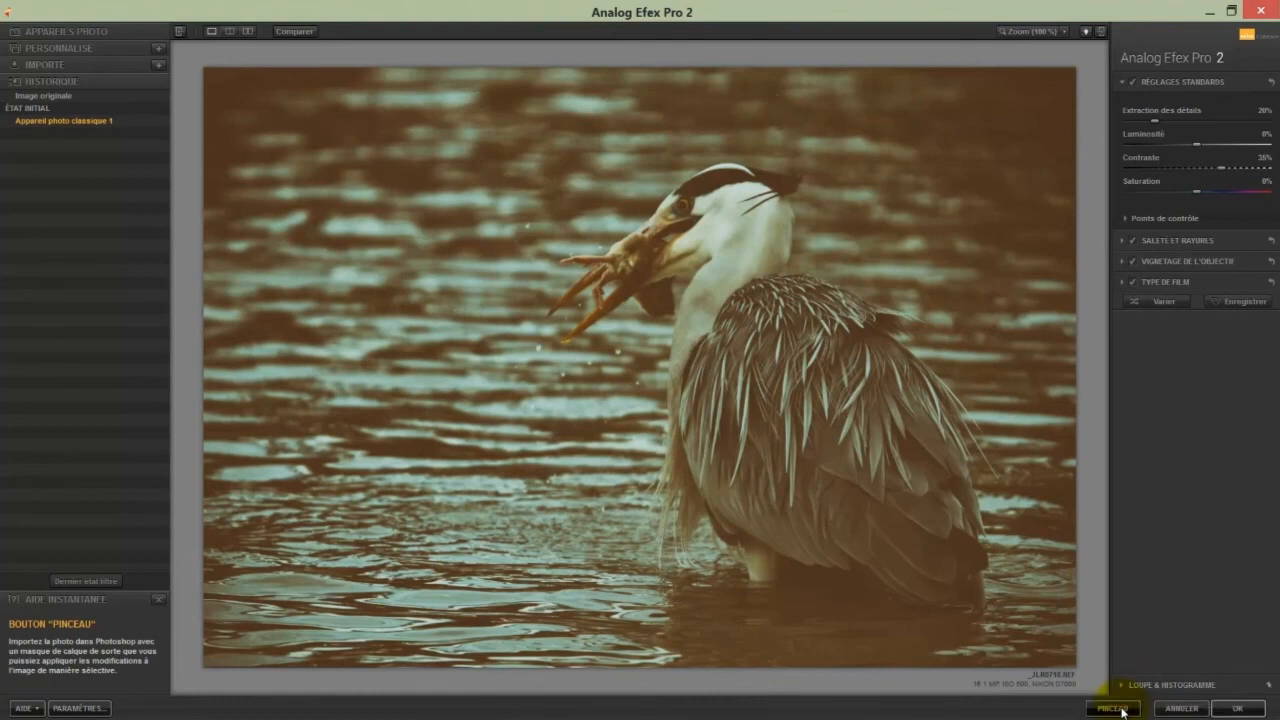